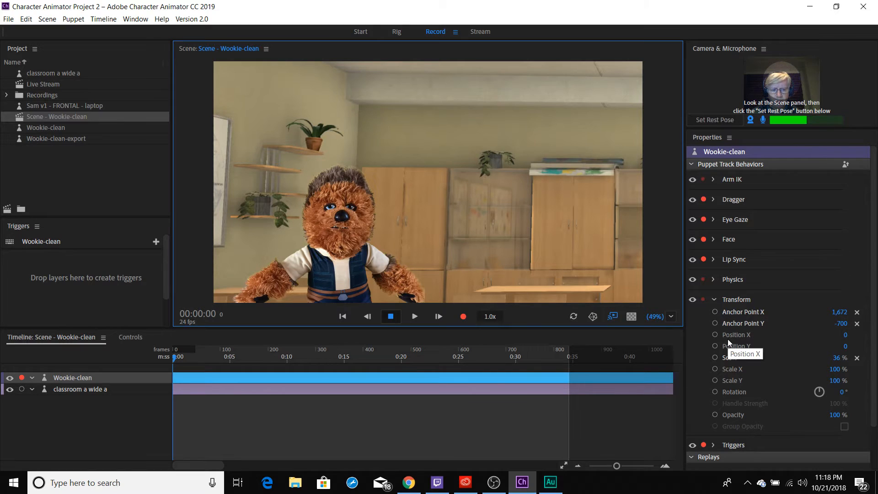
# Disarm all of the Wookie-clean puppet's behaviors and arm only the Transform behavior's Position X for recording.
pyautogui.click(715, 335)
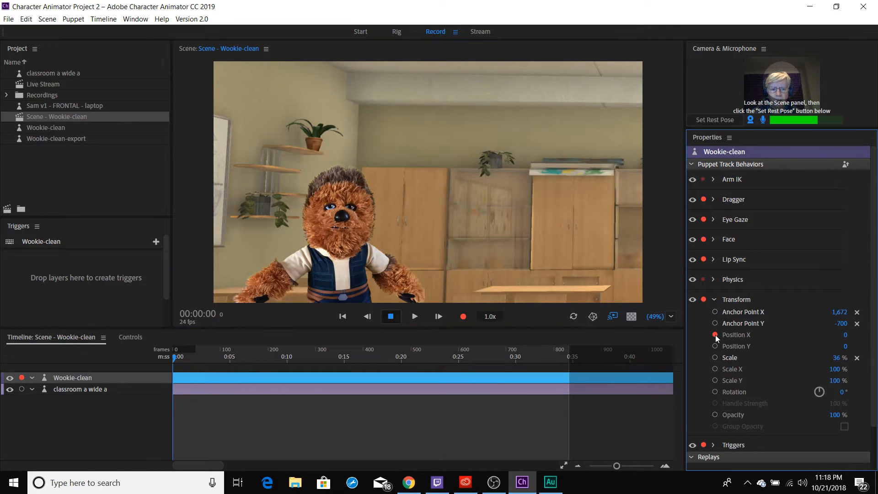
pyautogui.keyDown('ctrl'); pyautogui.click(704, 199); pyautogui.keyUp('ctrl')
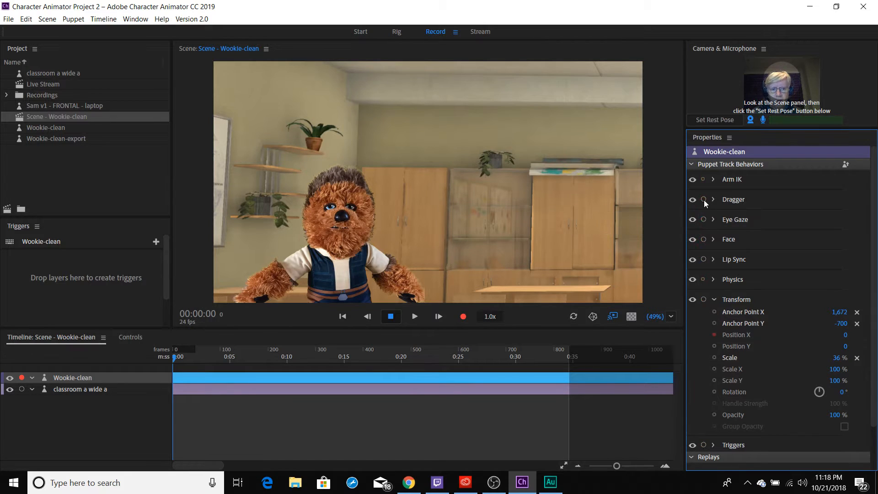
pyautogui.click(714, 334)
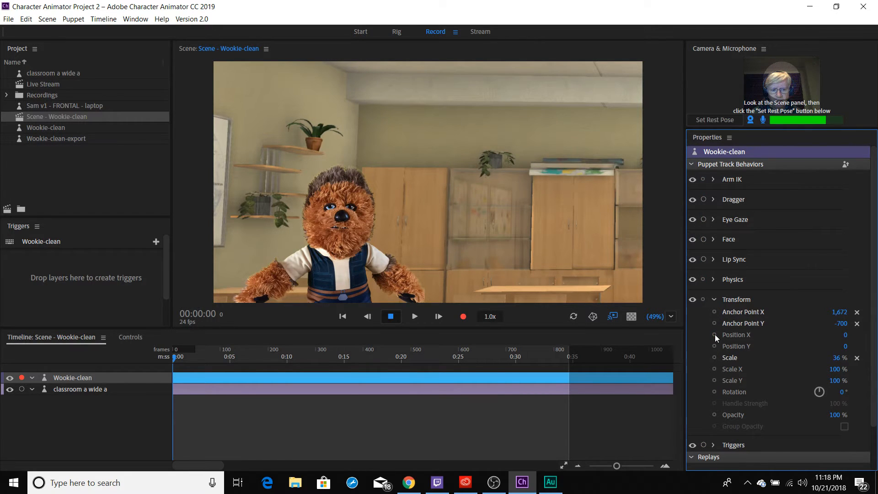
pyautogui.click(715, 334)
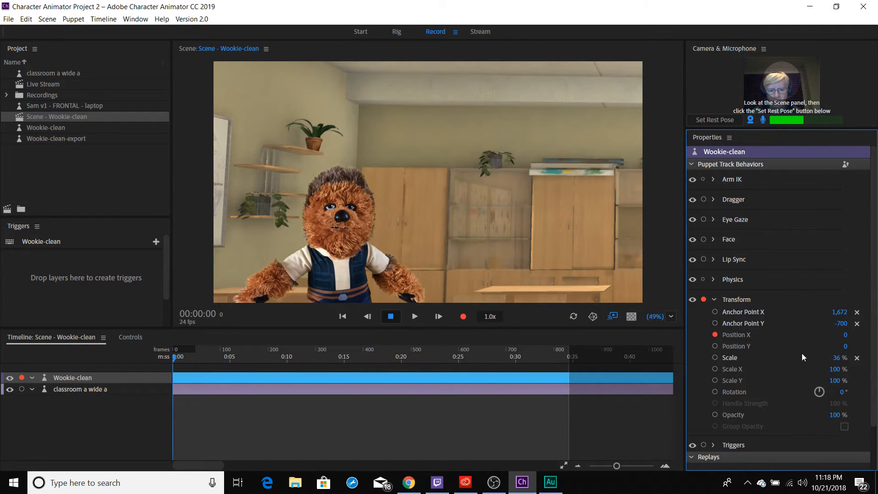
# Set Position X to 924 to shift the puppet across the scene, and record a short take from the start.
pyautogui.moveTo(846, 339); pyautogui.dragTo(874, 339)
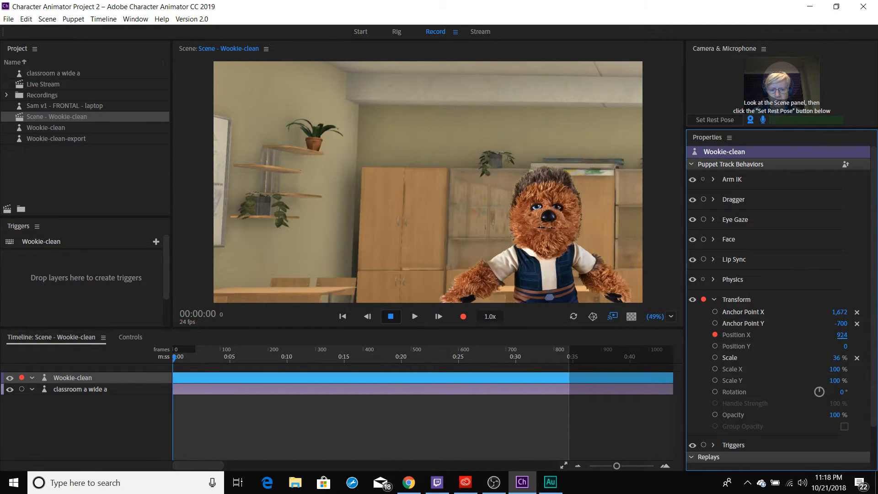
pyautogui.hotkey('ctrl', 'r')
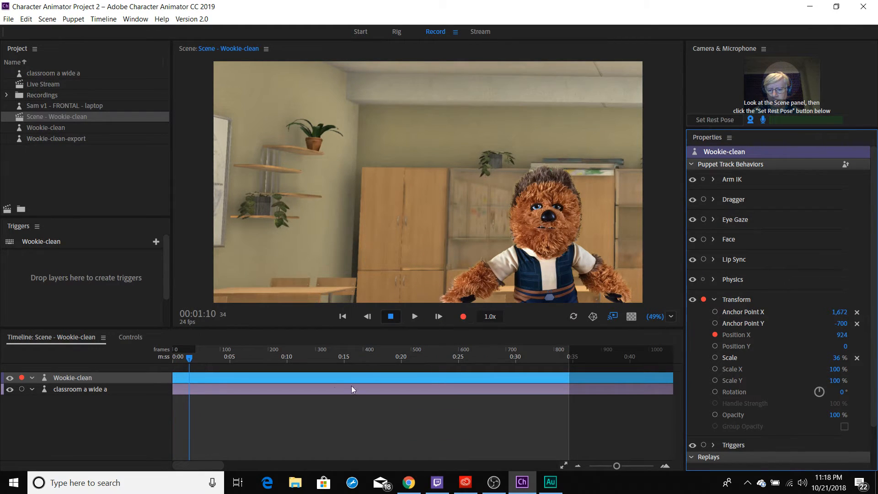
pyautogui.press('space')
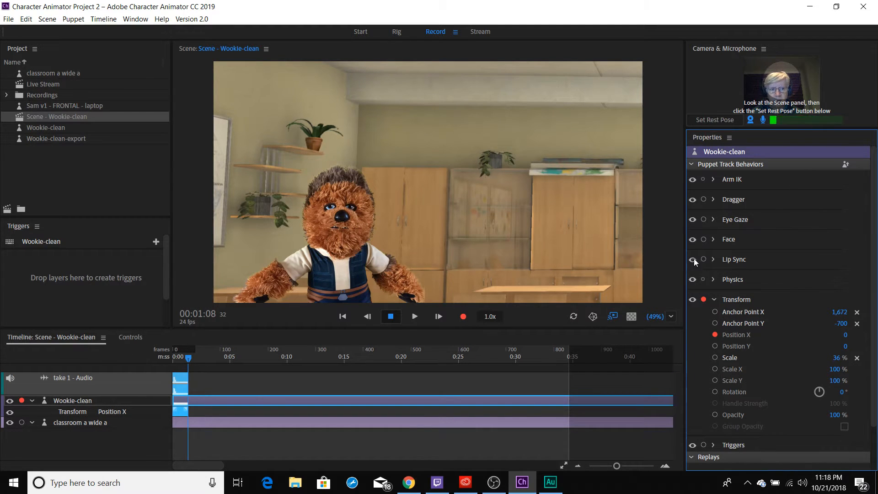
# Turn off the camera and microphone inputs and delete the recorded take 1 audio clip from the timeline.
pyautogui.click(750, 119)
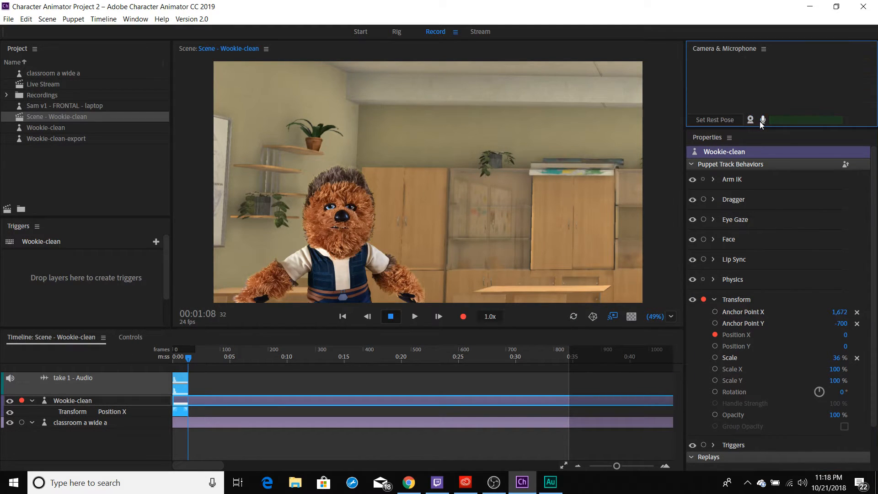
pyautogui.click(762, 119)
pyautogui.click(181, 386)
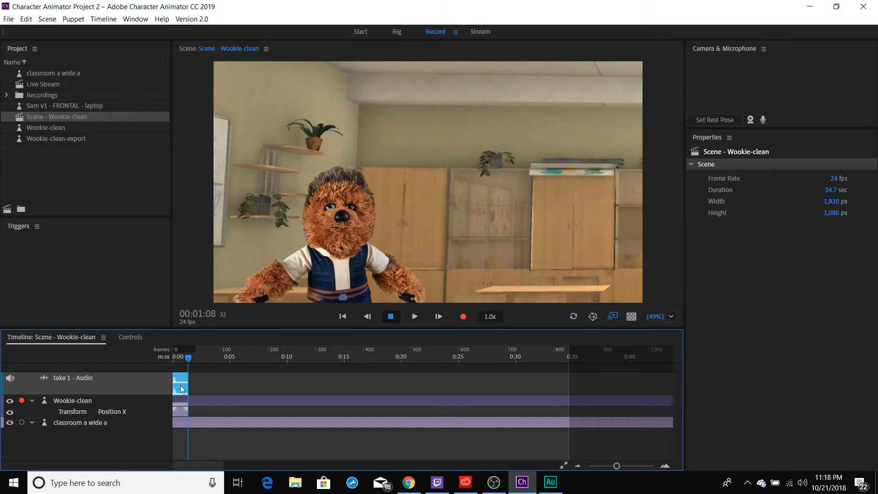
pyautogui.press('Delete')
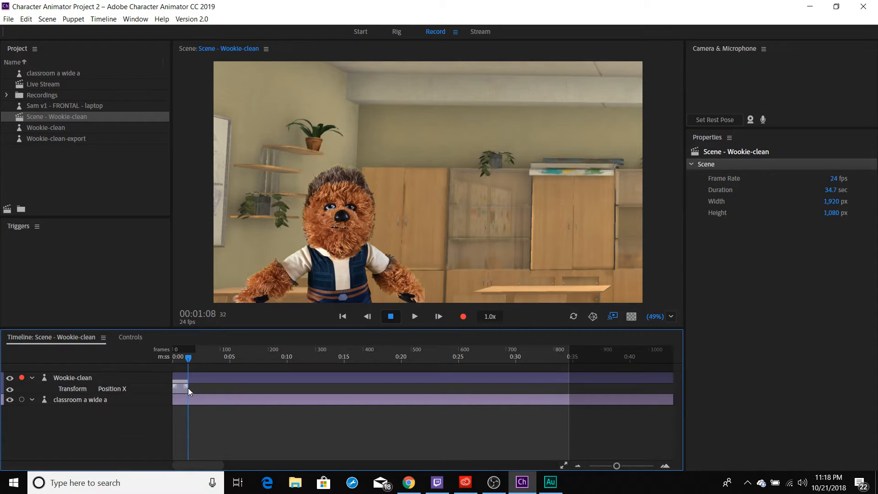
# Extend the Position X take to about 0:05, stretch its blend-in across the full length, and play it from the start.
pyautogui.moveTo(188, 389); pyautogui.dragTo(230, 388)
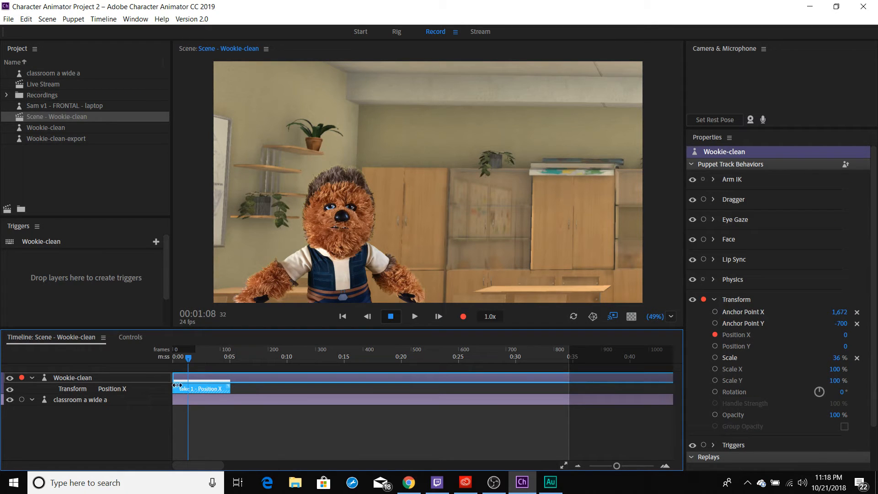
pyautogui.moveTo(177, 385); pyautogui.dragTo(233, 385)
pyautogui.moveTo(187, 356); pyautogui.dragTo(164, 357)
pyautogui.press('space')
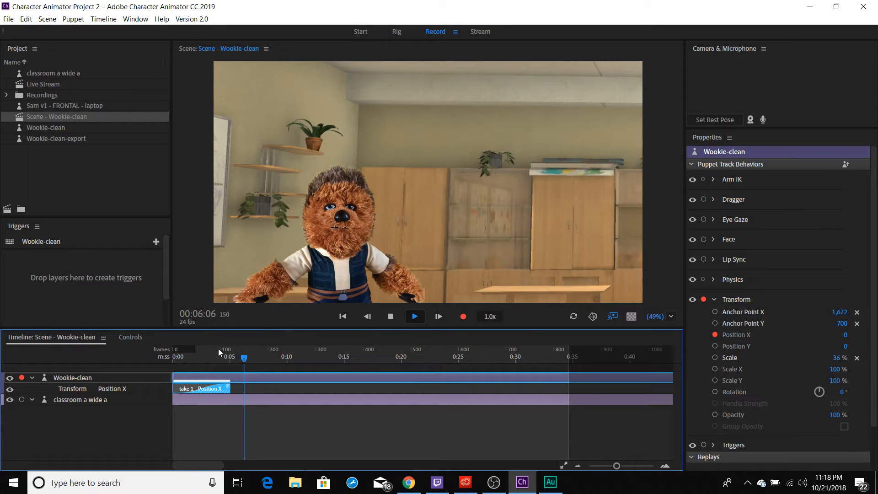
pyautogui.press('space')
# Enable the timeline's work area and extend its end to about 0:05, matching the Position X take.
pyautogui.rightClick(209, 363)
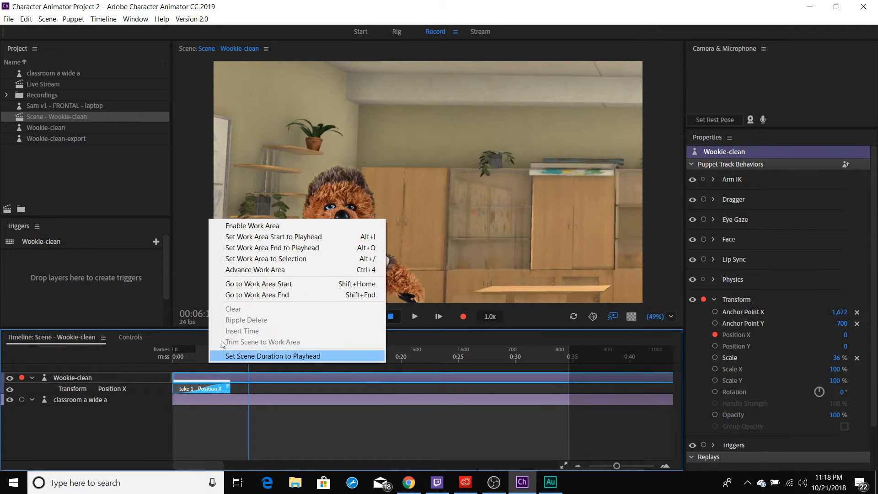
pyautogui.click(256, 224)
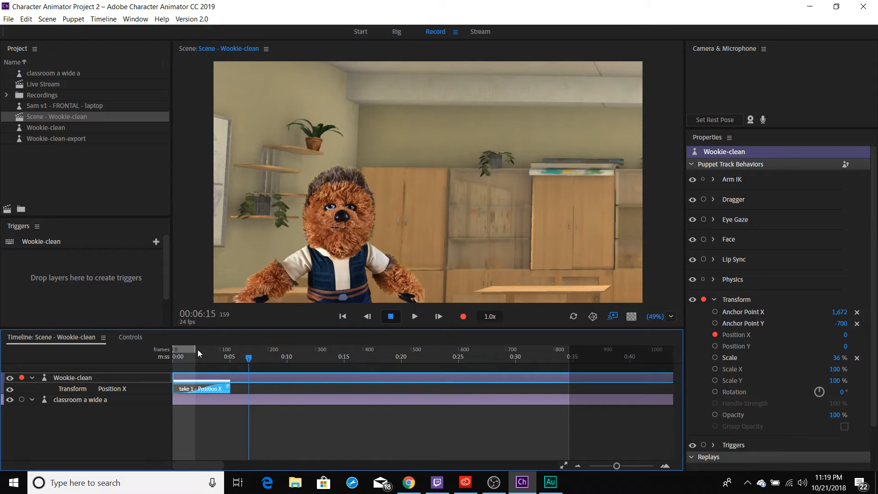
pyautogui.moveTo(197, 349); pyautogui.dragTo(230, 350)
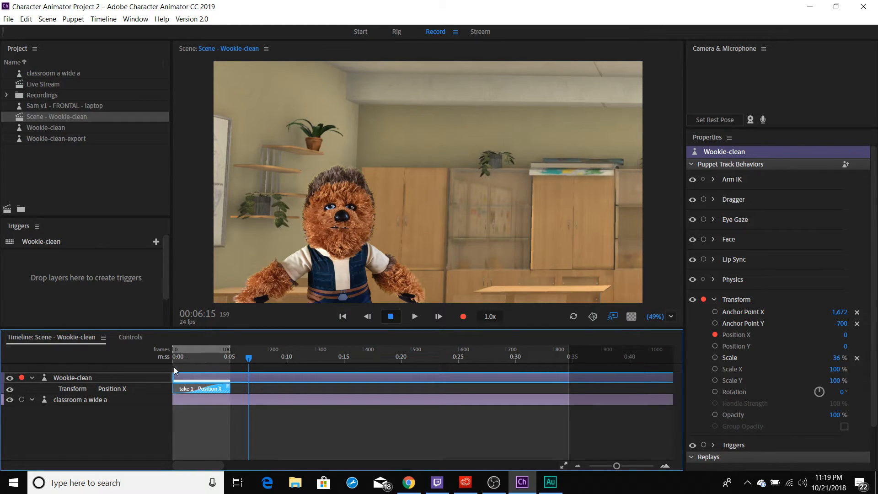
# Choose a blend-in curve for the Position X take.
pyautogui.rightClick(199, 388)
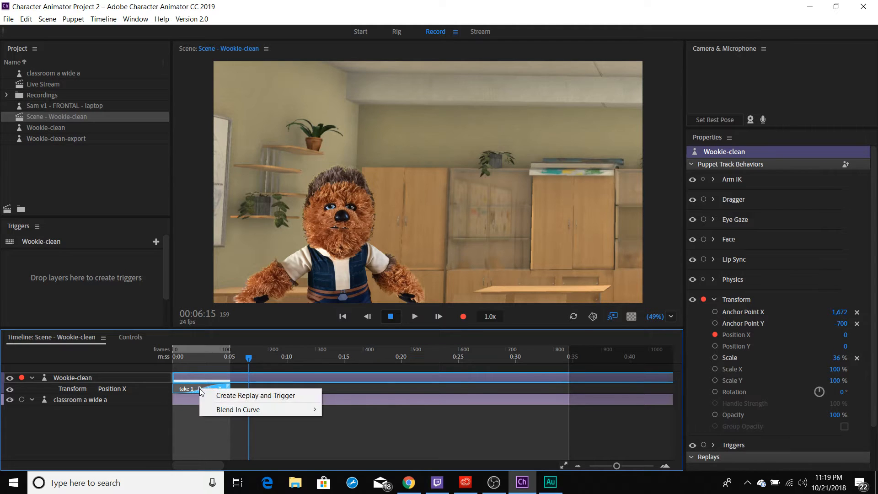
pyautogui.moveTo(293, 410)
pyautogui.click(332, 408)
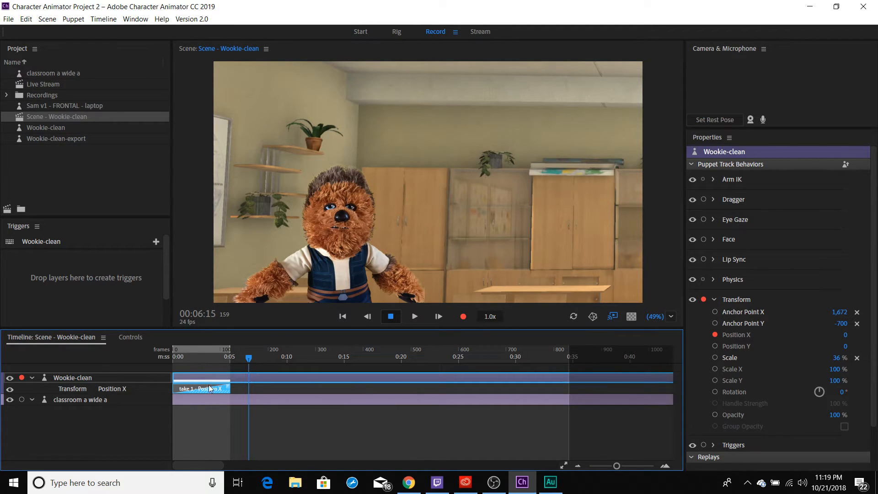
# Shift the Position X take so it starts about 16 frames into the scene, and start playback from the beginning.
pyautogui.moveTo(209, 387); pyautogui.dragTo(216, 387)
pyautogui.moveTo(234, 356)
pyautogui.mouseDown()
pyautogui.moveTo(249, 357)
pyautogui.moveTo(152, 360)
pyautogui.mouseUp()
pyautogui.press('space')
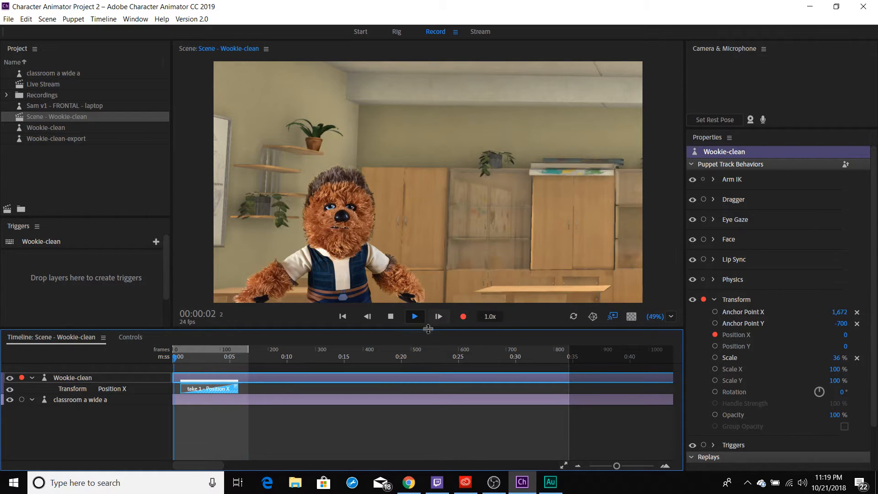
pyautogui.press('space')
# Extend the end of the Position X take to about 0:13 and play the movement back from about 0:05.
pyautogui.moveTo(238, 391); pyautogui.dragTo(267, 397)
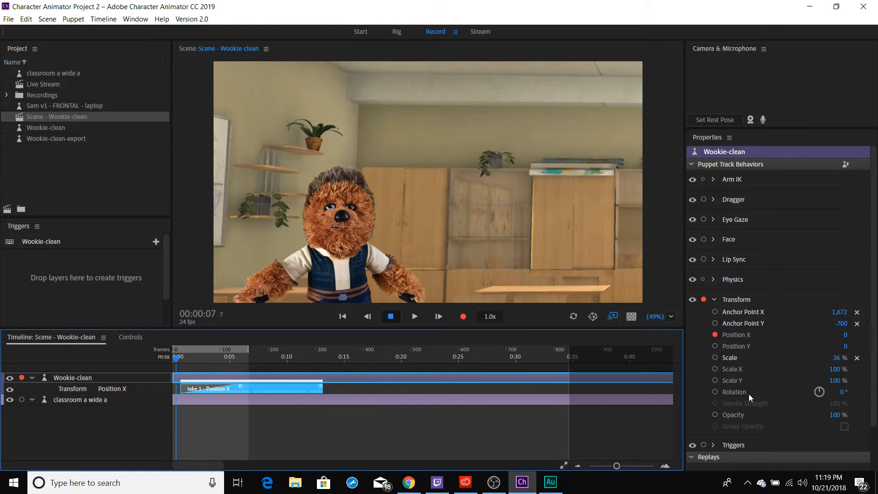
pyautogui.moveTo(177, 362); pyautogui.dragTo(224, 354)
pyautogui.press('space')
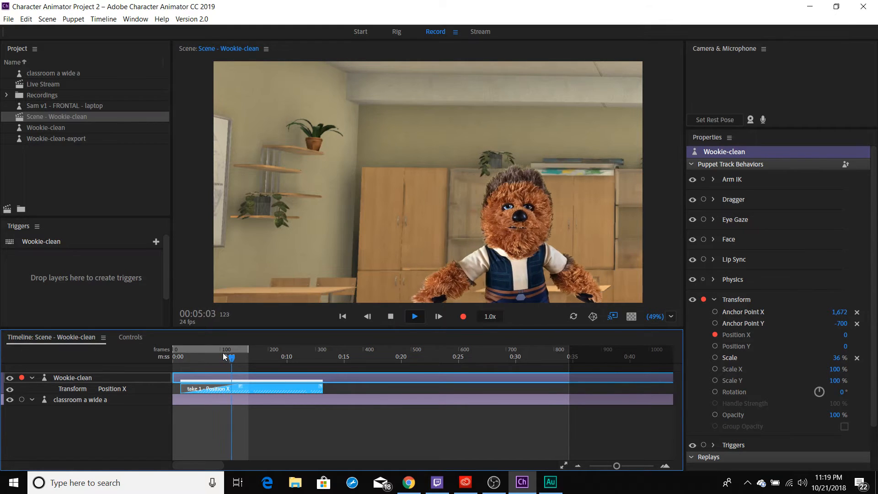
pyautogui.press('space')
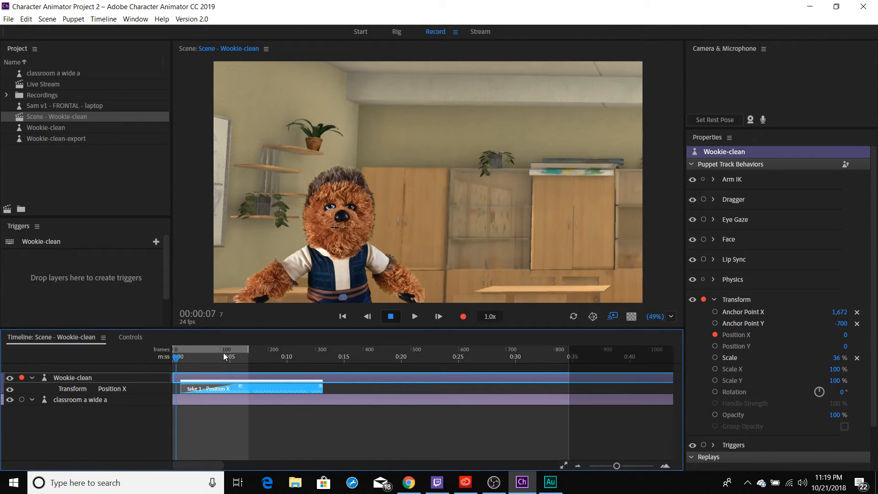
# Place the playhead at 00:00:16 and arm Position Y for recording instead of Position X.
pyautogui.click(176, 361)
pyautogui.moveTo(177, 361); pyautogui.dragTo(164, 361)
pyautogui.moveTo(177, 358); pyautogui.dragTo(180, 356)
pyautogui.click(714, 335)
pyautogui.click(715, 346)
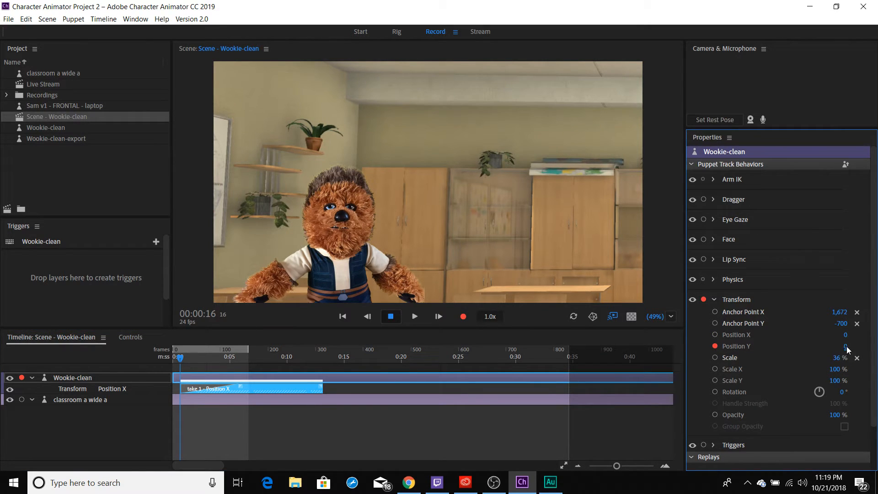
# Set Position Y to -42 to raise the puppet, and record a take of just over one second.
pyautogui.moveTo(846, 348); pyautogui.dragTo(851, 372)
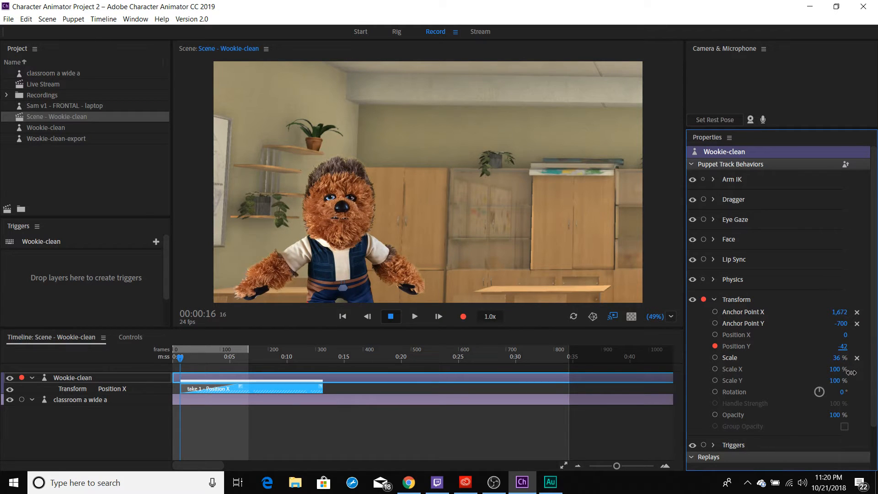
pyautogui.hotkey('ctrl', 'r')
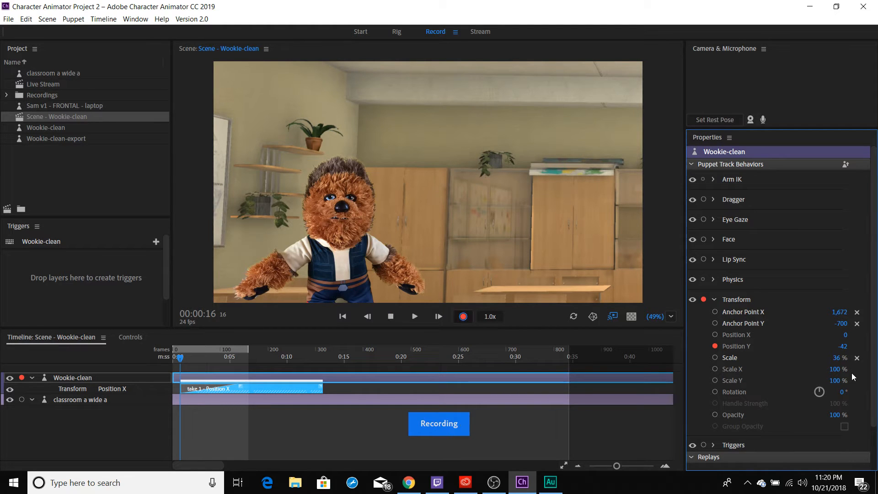
pyautogui.press('space')
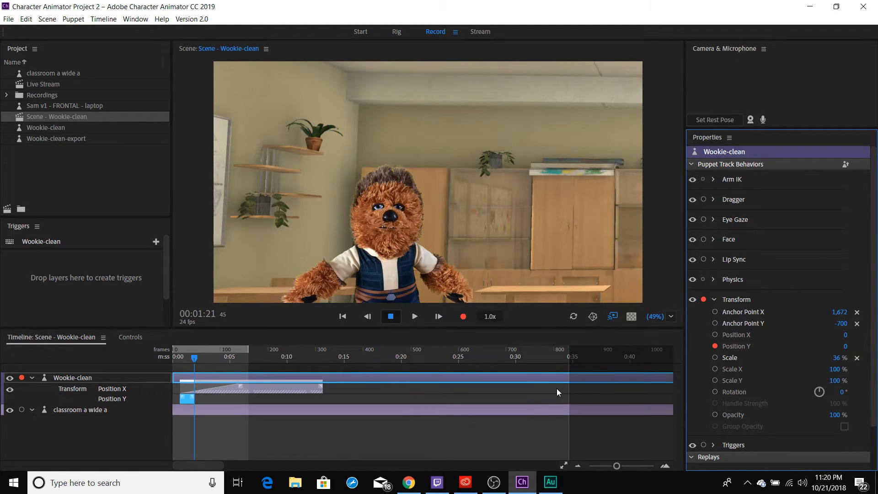
# Trim the Position Y take to about 18 frames and move it to the start of the timeline.
pyautogui.moveTo(613, 465); pyautogui.dragTo(625, 465)
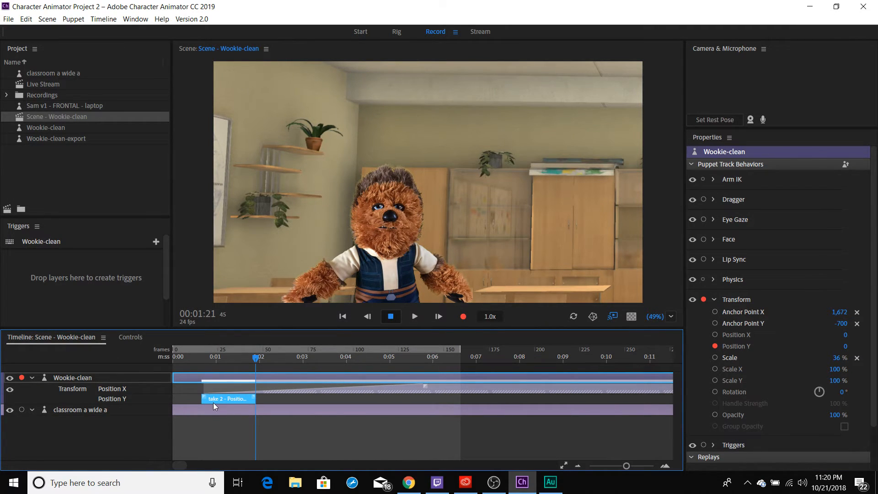
pyautogui.moveTo(213, 403); pyautogui.dragTo(215, 402)
pyautogui.moveTo(257, 400); pyautogui.dragTo(236, 401)
pyautogui.moveTo(221, 399); pyautogui.dragTo(186, 398)
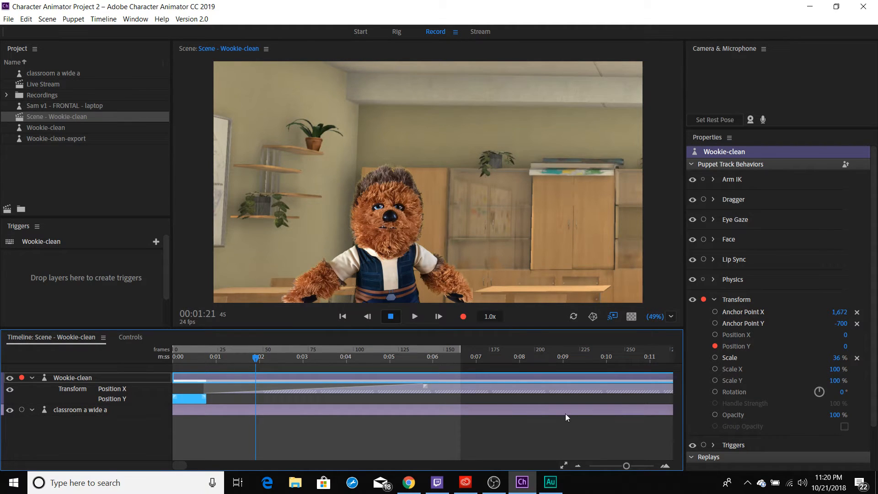
# Shorten the Position Y take to about 16 frames with a smooth rise and fall, start it near frame 17, and play it back.
pyautogui.moveTo(627, 467); pyautogui.dragTo(632, 467)
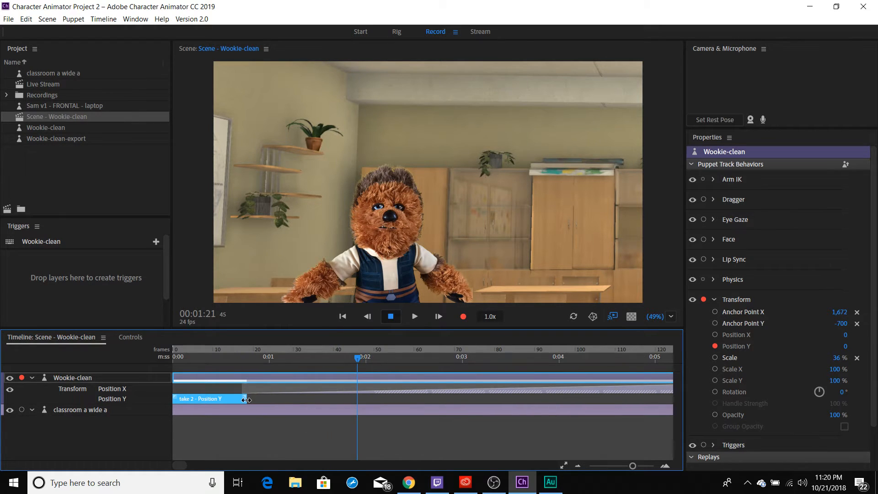
pyautogui.moveTo(247, 400); pyautogui.dragTo(238, 401)
pyautogui.moveTo(179, 393); pyautogui.dragTo(272, 402)
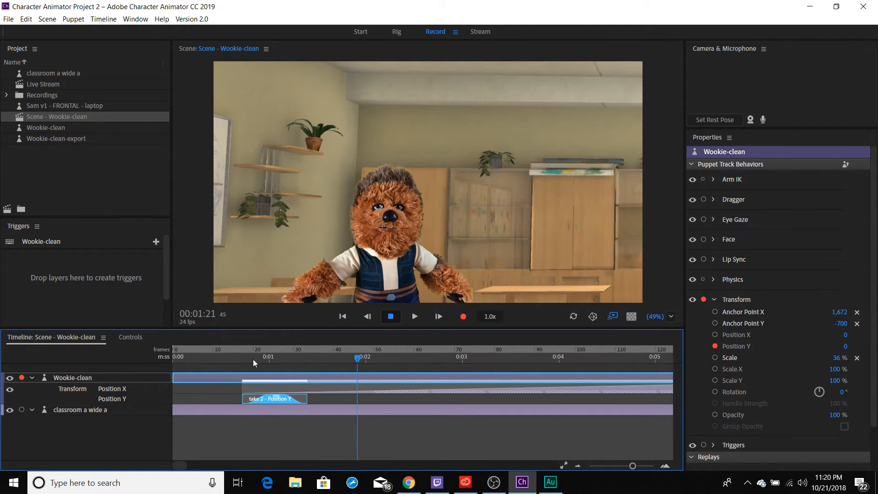
pyautogui.click(229, 358)
pyautogui.press('space')
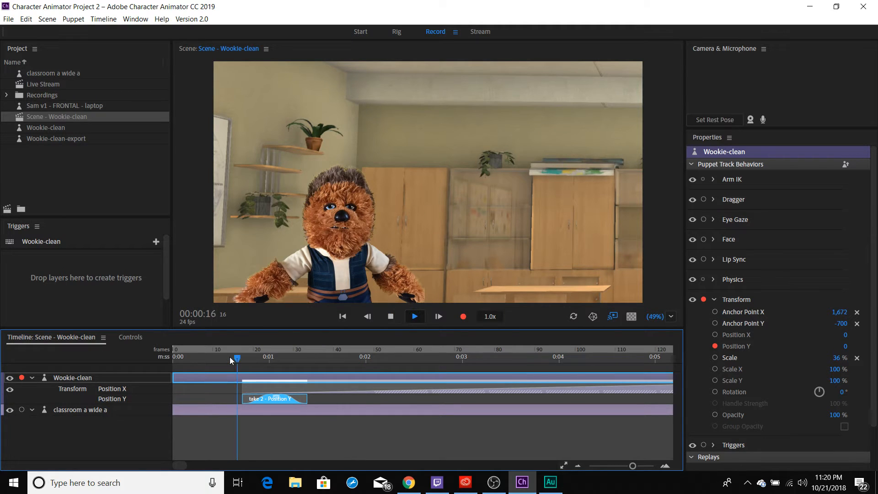
pyautogui.press('space')
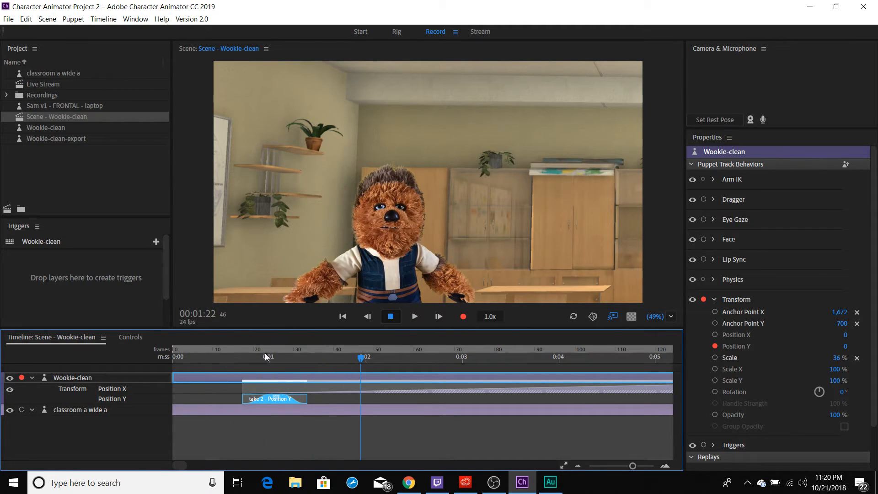
# Trim the end of the Position Y take to about frame 31 and play the bounce from near the scene's start.
pyautogui.moveTo(307, 400); pyautogui.dragTo(297, 401)
pyautogui.click(192, 364)
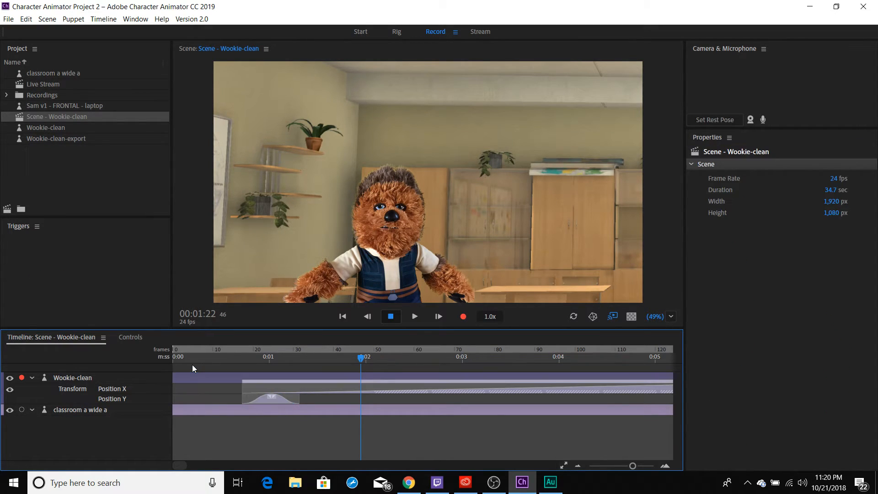
pyautogui.click(194, 358)
pyautogui.press('space')
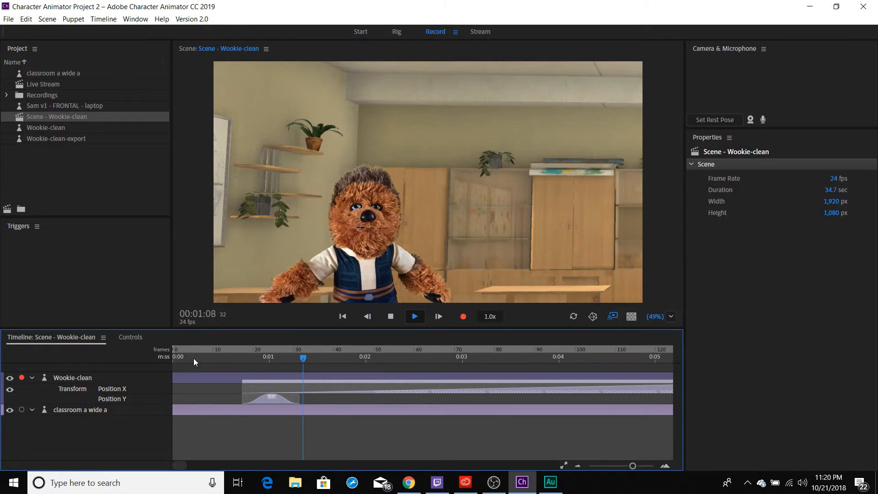
pyautogui.press('space')
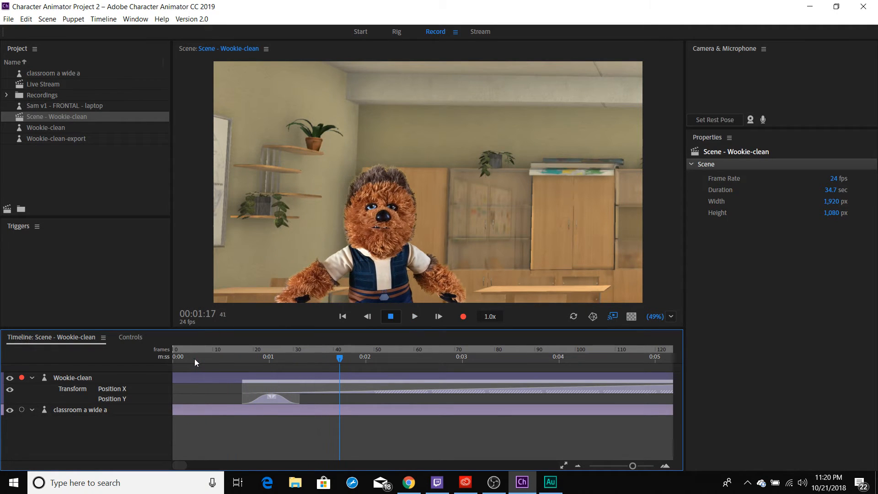
# Duplicate the Position Y bounce take eight times and place the copies end to end, reaching about frame 145.
pyautogui.click(270, 401)
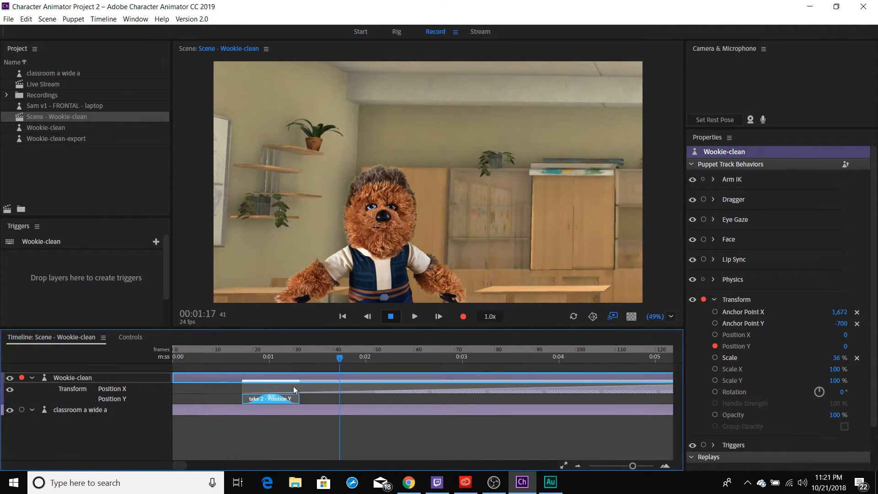
pyautogui.click(275, 403)
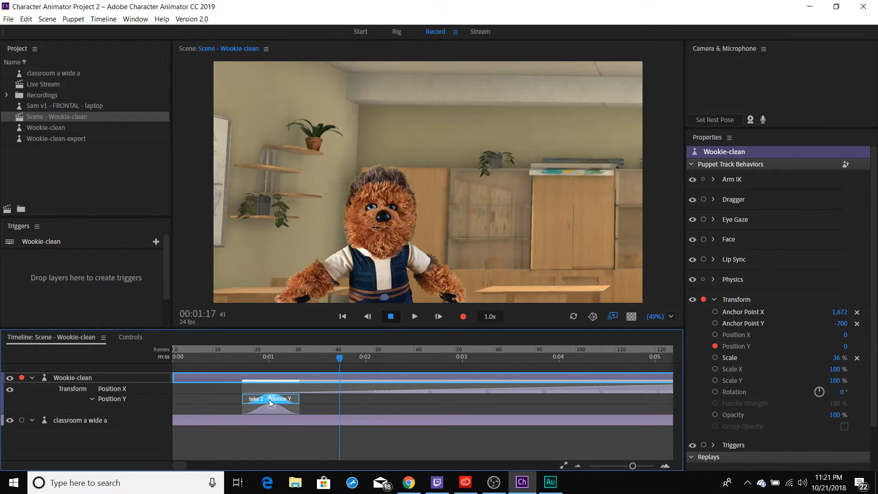
pyautogui.moveTo(272, 412); pyautogui.dragTo(613, 447)
pyautogui.scroll(-1, 589, 448)
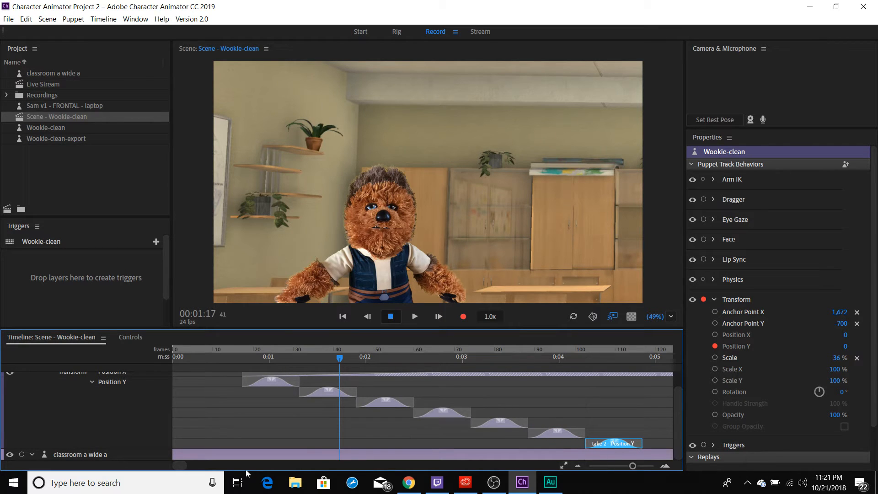
pyautogui.moveTo(183, 466); pyautogui.dragTo(185, 466)
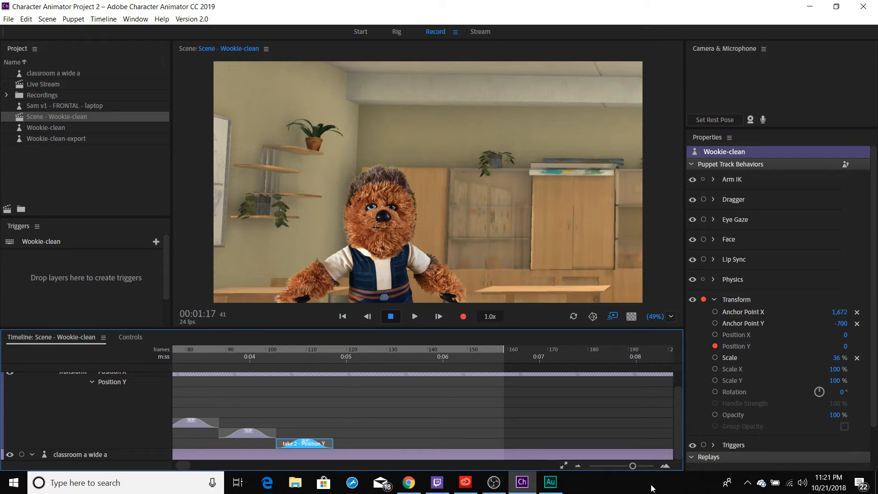
pyautogui.moveTo(627, 467); pyautogui.dragTo(625, 466)
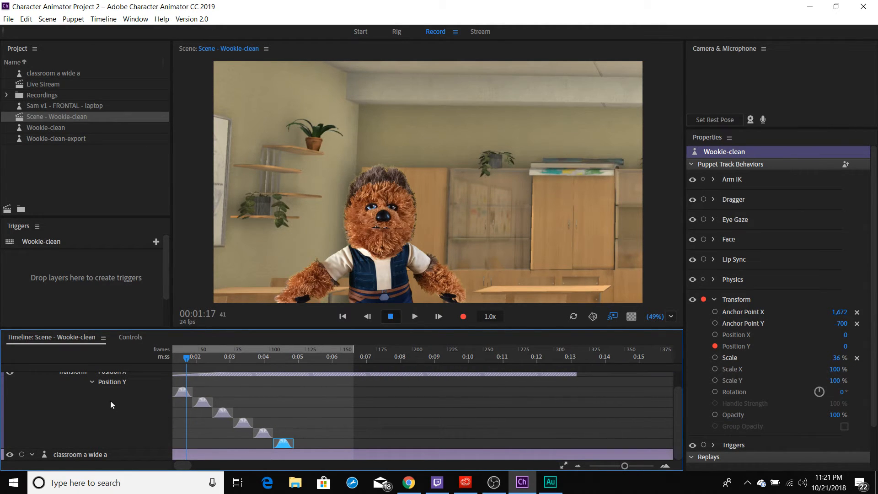
pyautogui.click(91, 381)
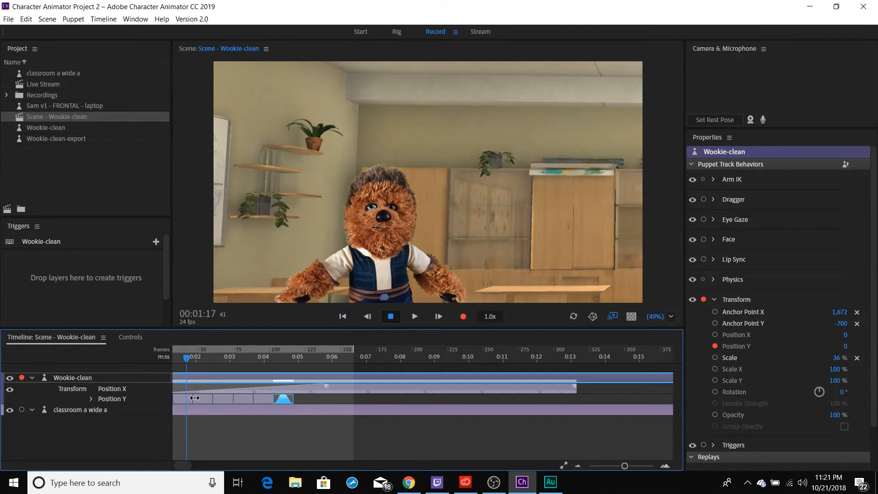
pyautogui.click(326, 359)
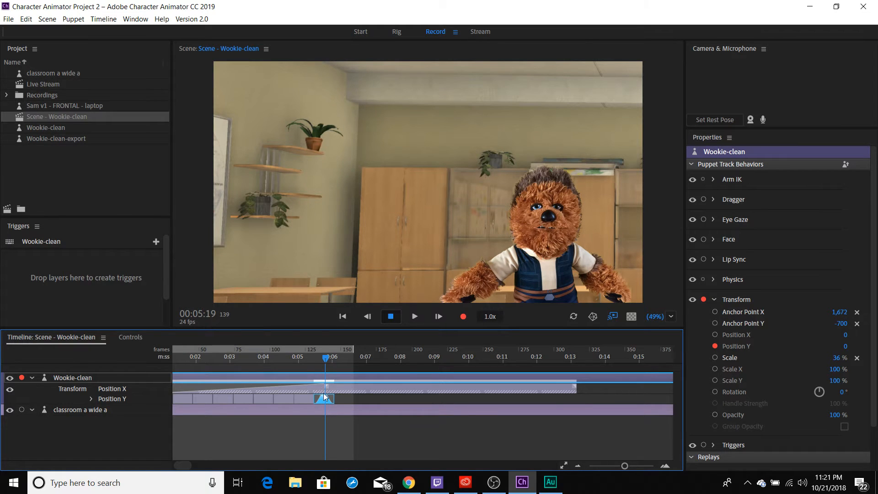
# Extend the Position X take's blend-in to the end of the last bounce and play the walk.
pyautogui.click(326, 389)
pyautogui.moveTo(334, 385); pyautogui.dragTo(134, 358)
pyautogui.press('space')
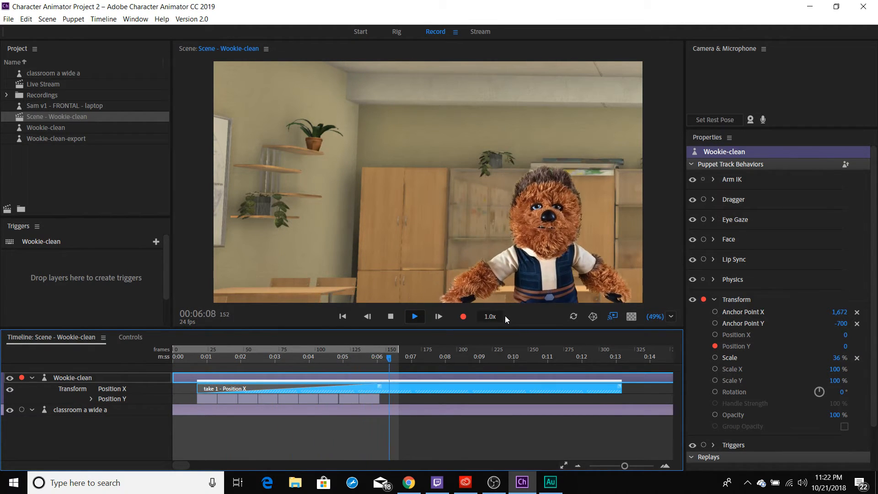
pyautogui.press('space')
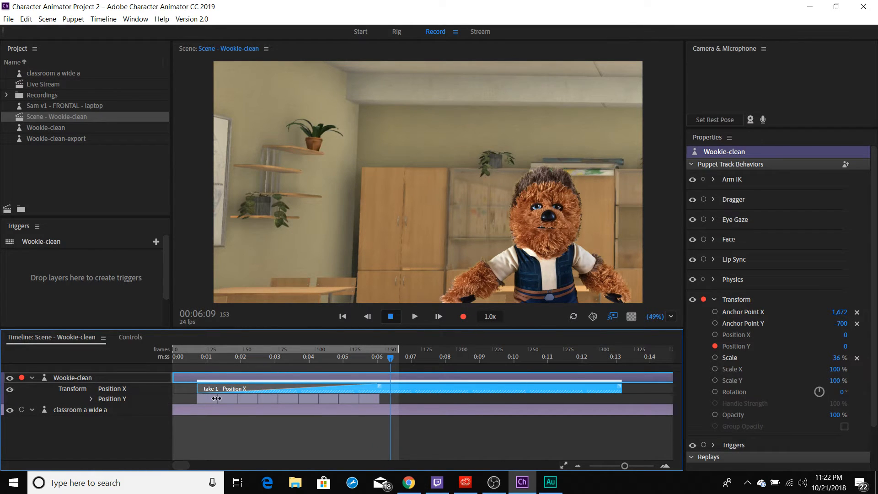
# Try minimal blend-in and blend-out on the third Position Y bounce so it moves abruptly, and play it back.
pyautogui.click(90, 399)
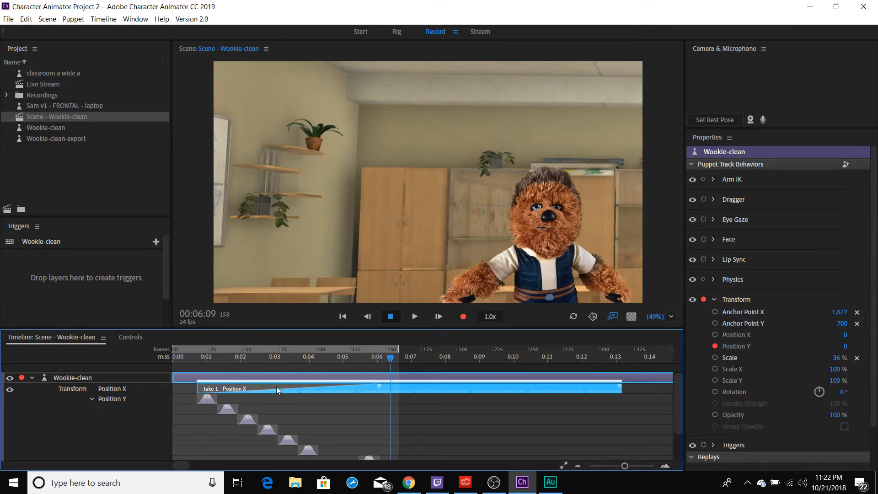
pyautogui.scroll(-2, 364, 396)
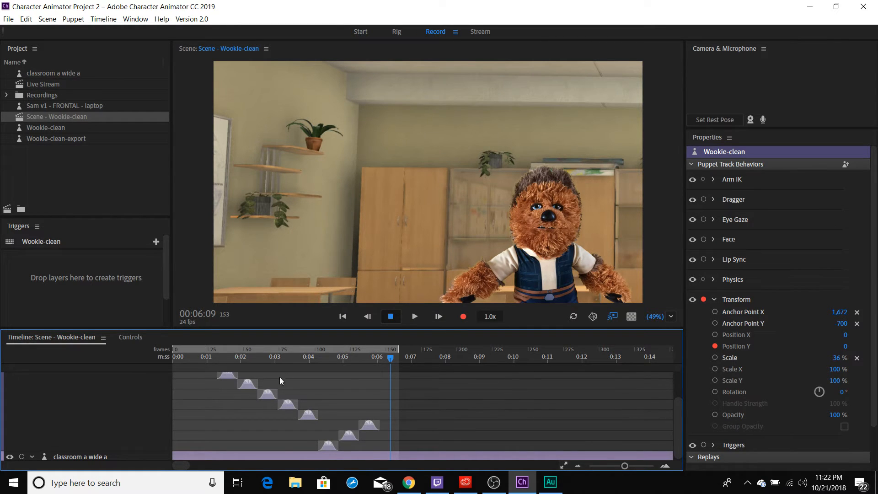
pyautogui.click(243, 386)
pyautogui.moveTo(252, 381); pyautogui.dragTo(242, 387)
pyautogui.moveTo(237, 385); pyautogui.dragTo(246, 385)
pyautogui.click(229, 361)
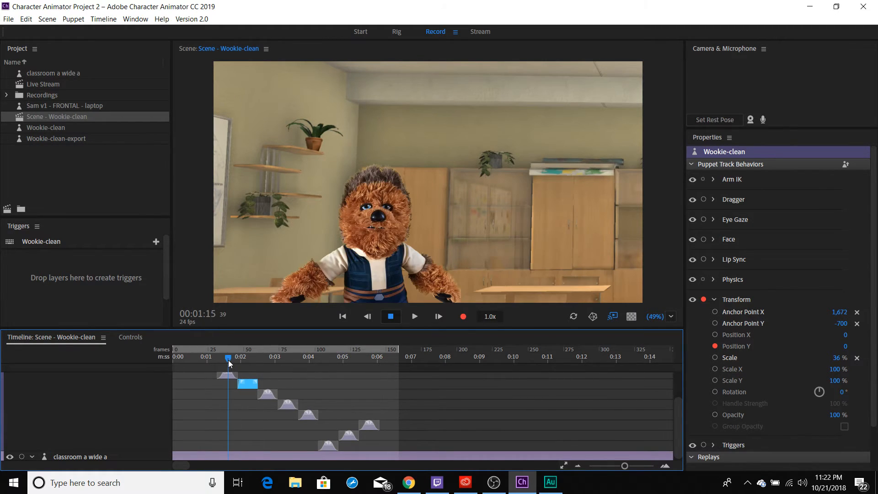
pyautogui.press('space')
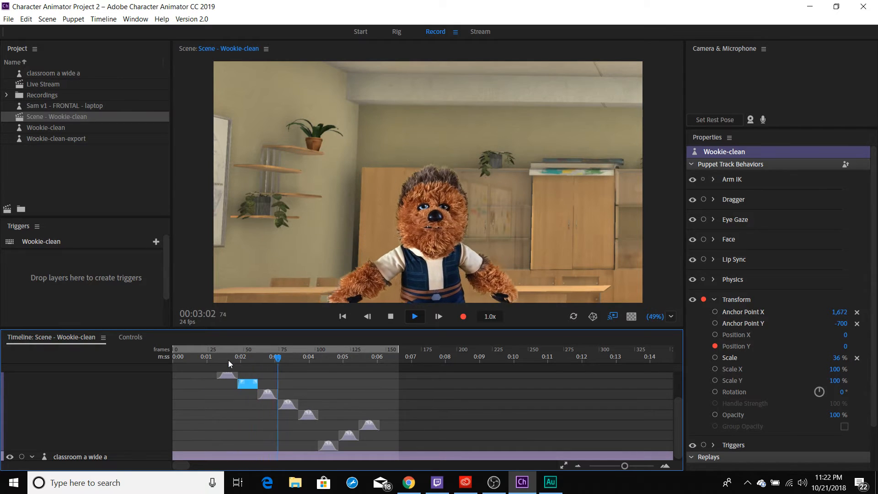
pyautogui.press('space')
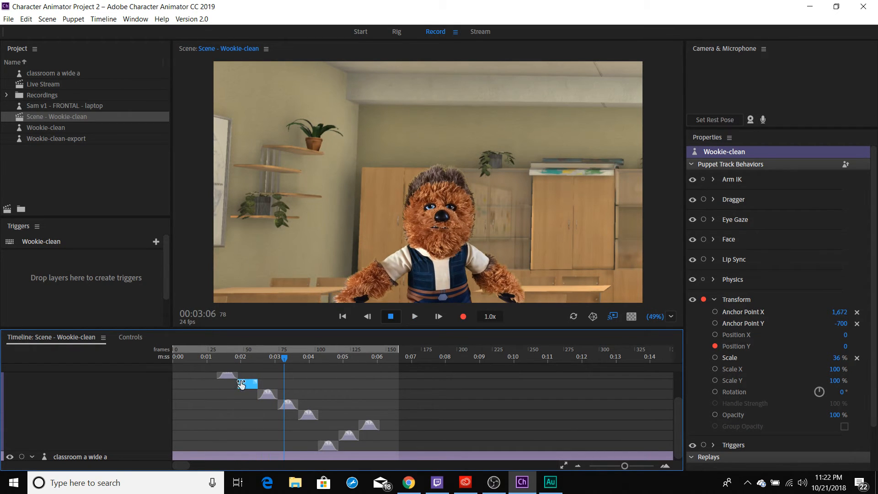
pyautogui.click(217, 361)
pyautogui.press('space')
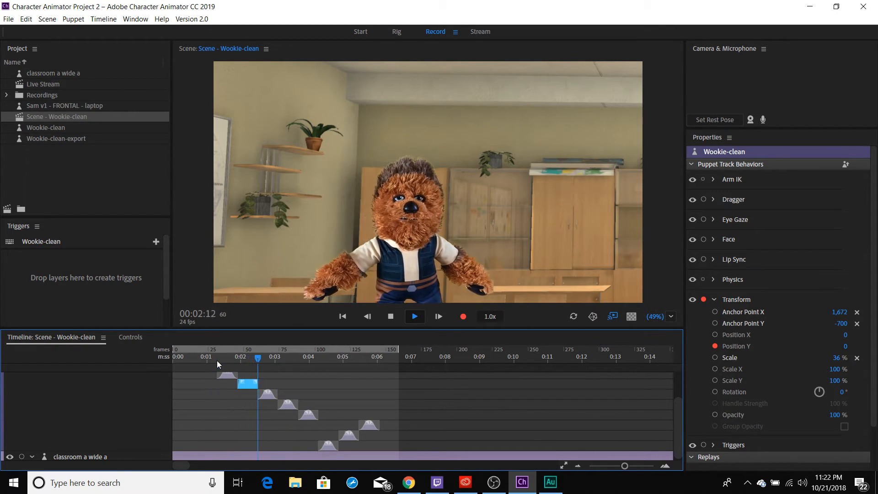
# Restore the smooth rise and fall of the third Position Y bounce and play the walk again.
pyautogui.moveTo(238, 380)
pyautogui.mouseDown()
pyautogui.moveTo(254, 384)
pyautogui.moveTo(246, 382)
pyautogui.mouseUp()
pyautogui.click(212, 362)
pyautogui.press('space')
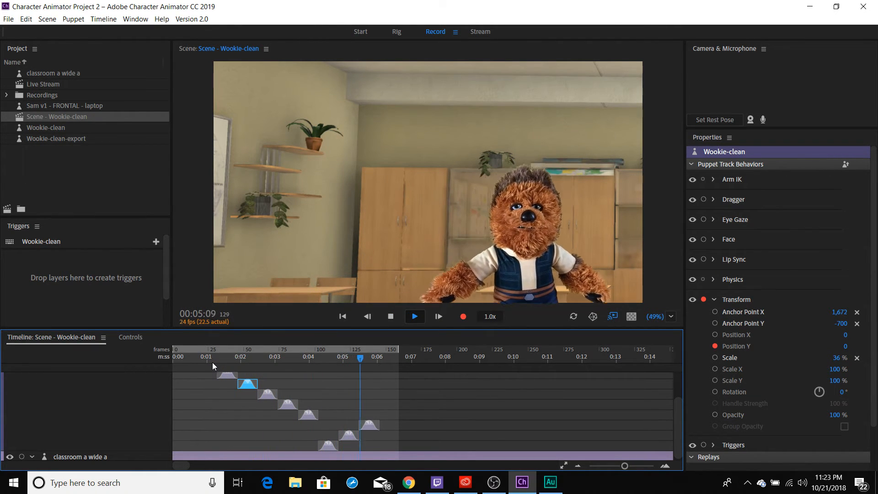
pyautogui.scroll(3, 151, 392)
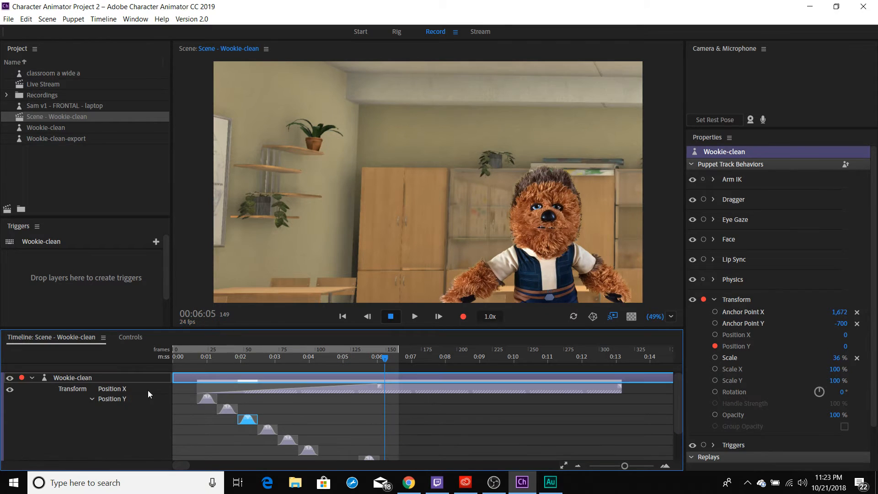
pyautogui.click(92, 399)
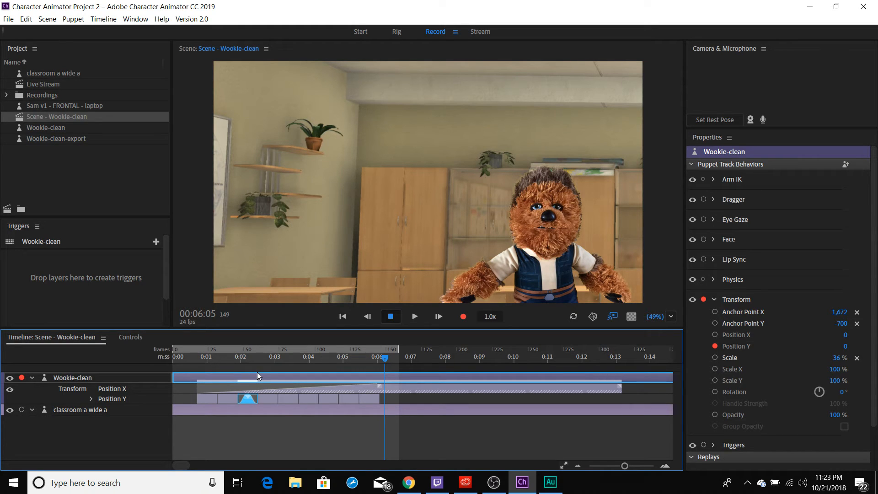
# Delete the Position X take and set the puppet's Anchor Point X to 604.
pyautogui.click(343, 389)
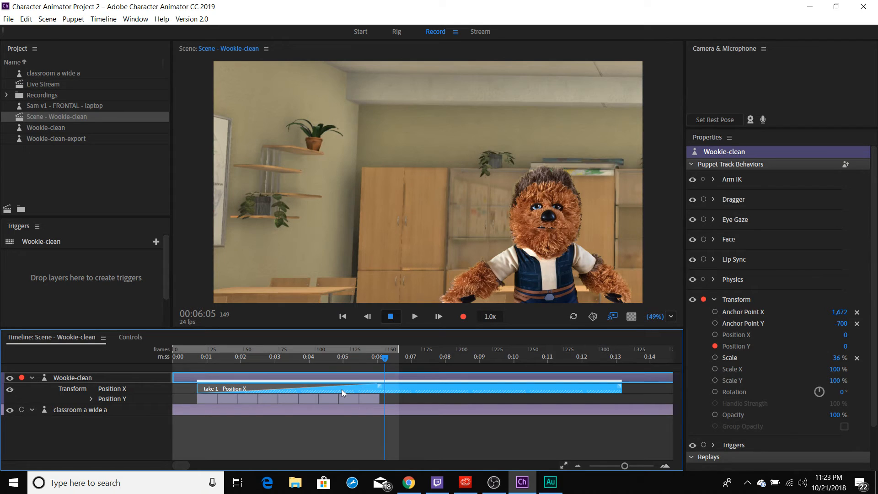
pyautogui.press('Delete')
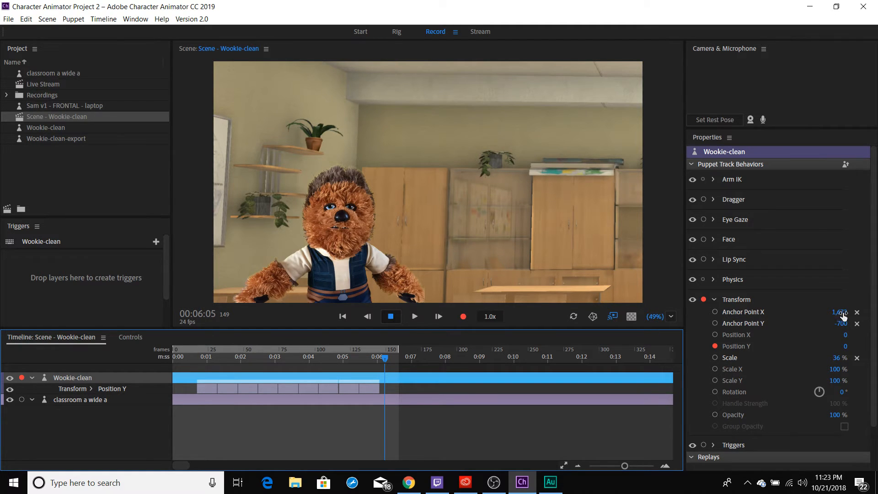
pyautogui.moveTo(841, 312); pyautogui.dragTo(219, 302)
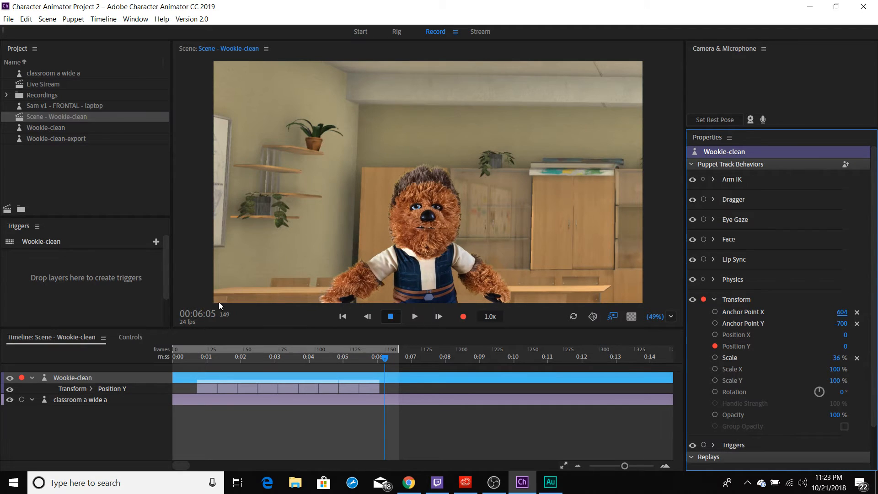
# Arm Scale for recording instead of Position Y and place the playhead at frame 17, where the first bounce starts.
pyautogui.click(190, 361)
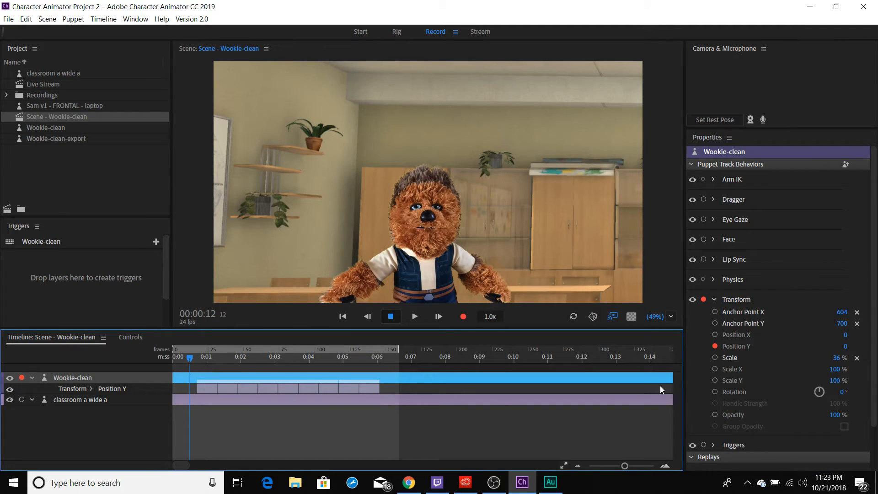
pyautogui.click(715, 346)
pyautogui.click(715, 357)
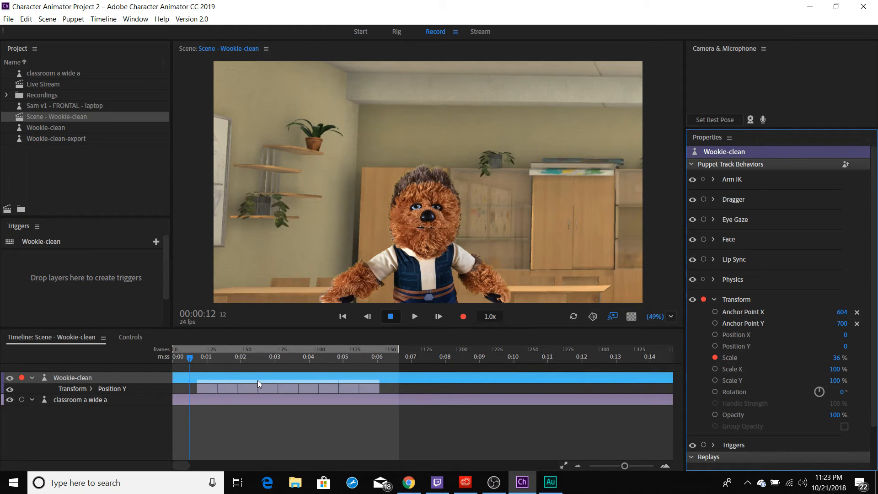
pyautogui.moveTo(188, 358); pyautogui.dragTo(197, 357)
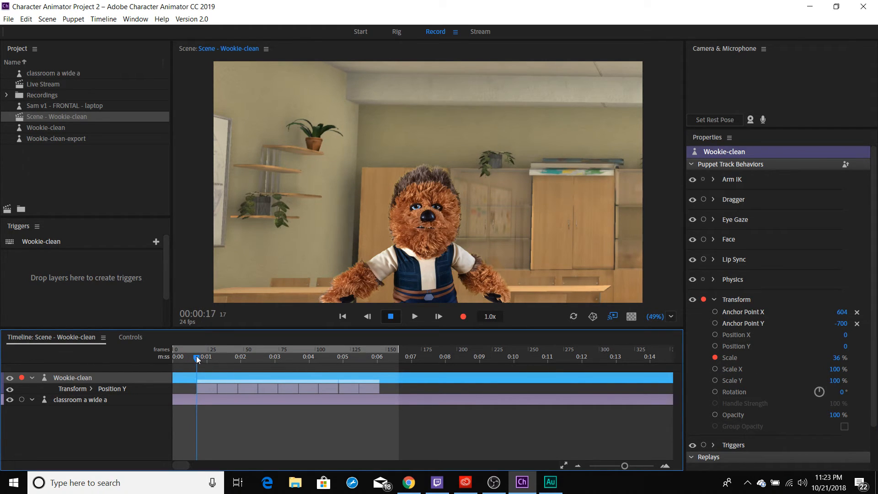
# Disarm Scale, reset it to its default, and set it back to 36%.
pyautogui.click(714, 358)
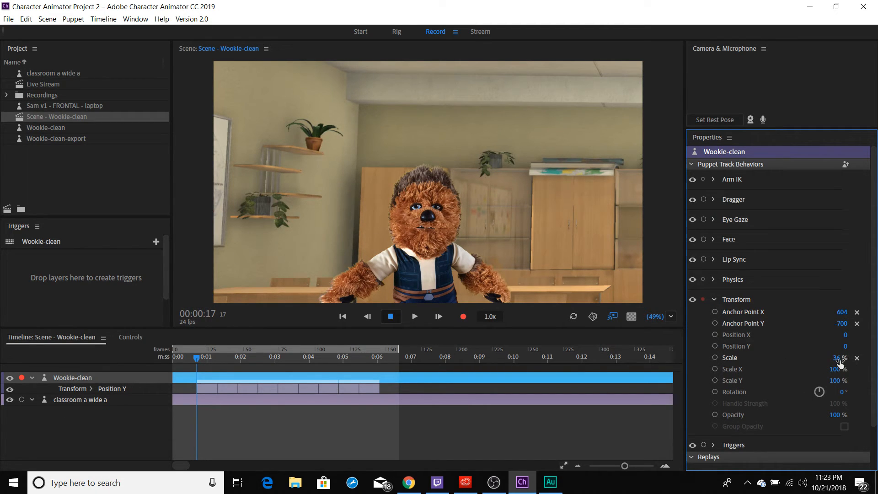
pyautogui.click(857, 358)
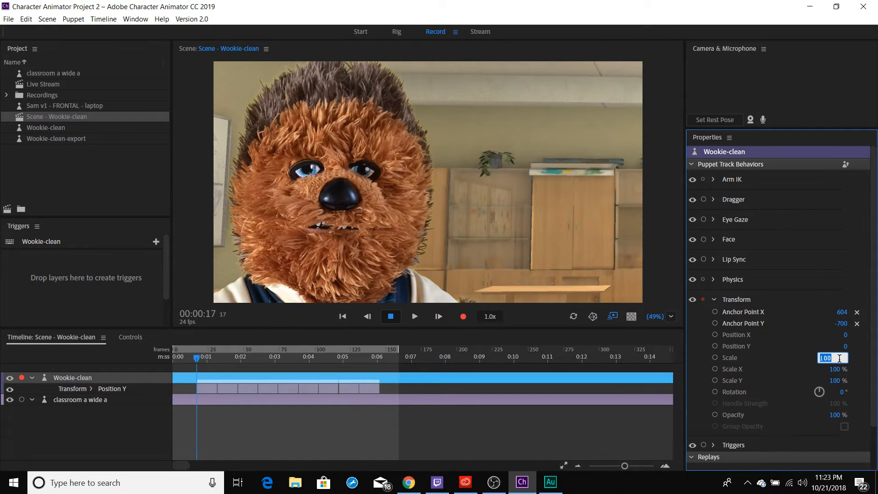
pyautogui.write('36')
pyautogui.press('Return')
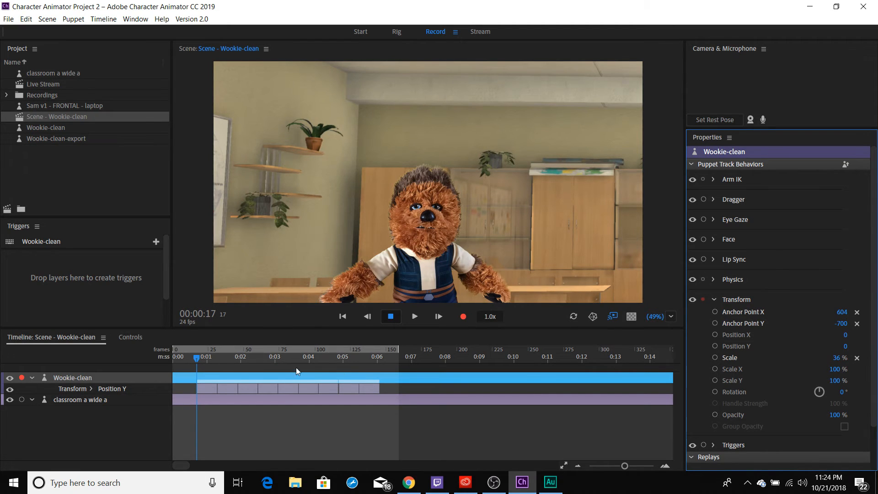
# Arm Scale, set it to 59%, and record a take from frame 17 to about frame 82.
pyautogui.click(715, 357)
pyautogui.moveTo(837, 362); pyautogui.dragTo(836, 346)
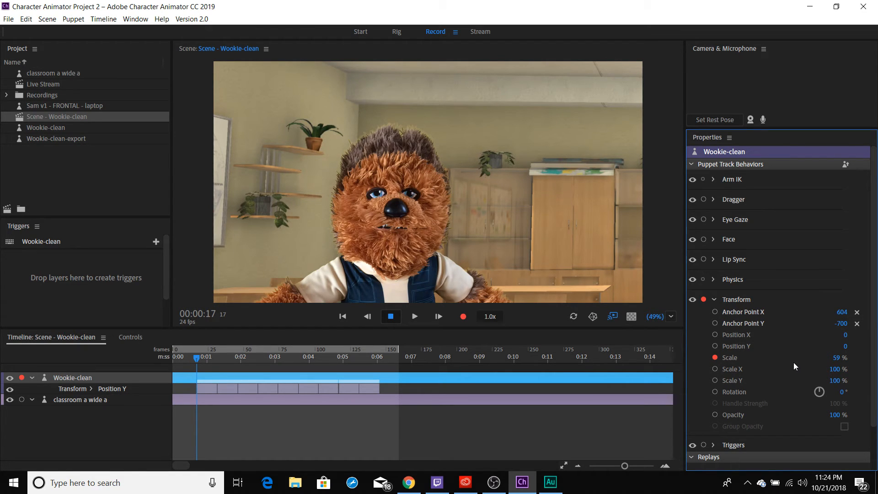
pyautogui.hotkey('ctrl', 'r')
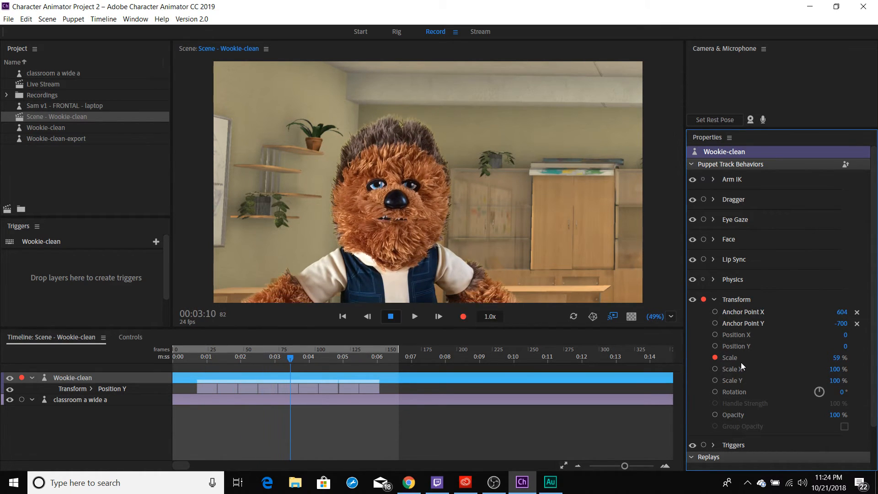
pyautogui.press('space')
# Extend the Scale take to the end of the last bounce and blend it in across its length with No Easing.
pyautogui.moveTo(289, 403); pyautogui.dragTo(379, 403)
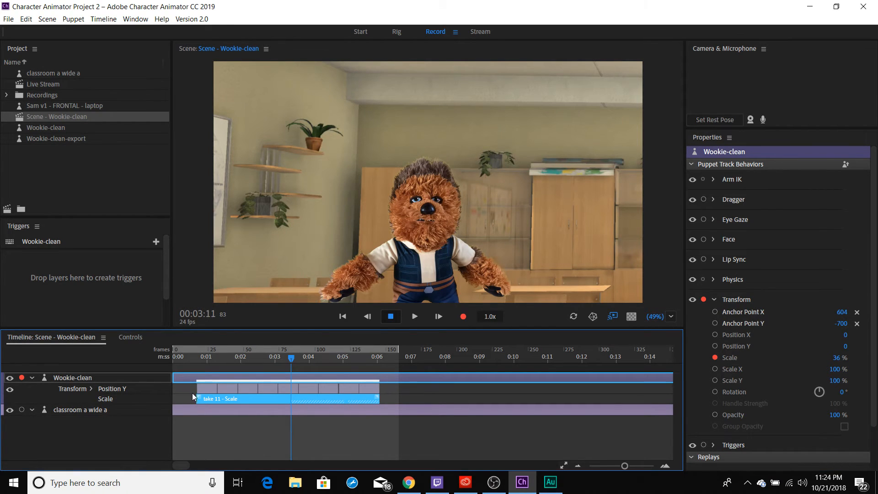
pyautogui.moveTo(196, 396); pyautogui.dragTo(265, 396)
pyautogui.rightClick(262, 399)
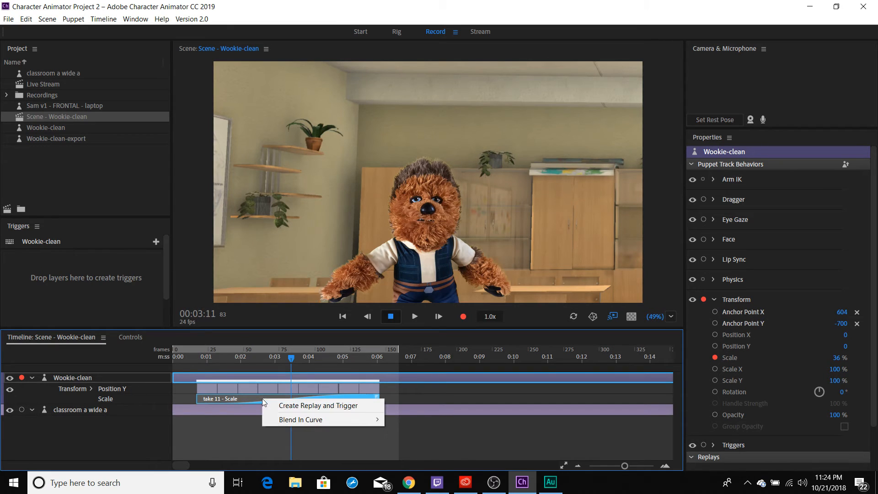
pyautogui.moveTo(351, 420)
pyautogui.click(414, 420)
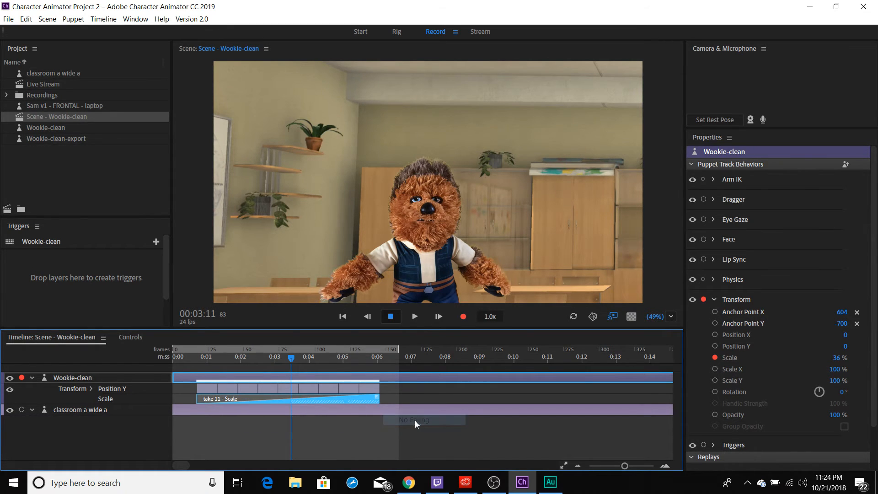
# Play the scene from near its start to check the combined scale and bounce animation.
pyautogui.click(188, 364)
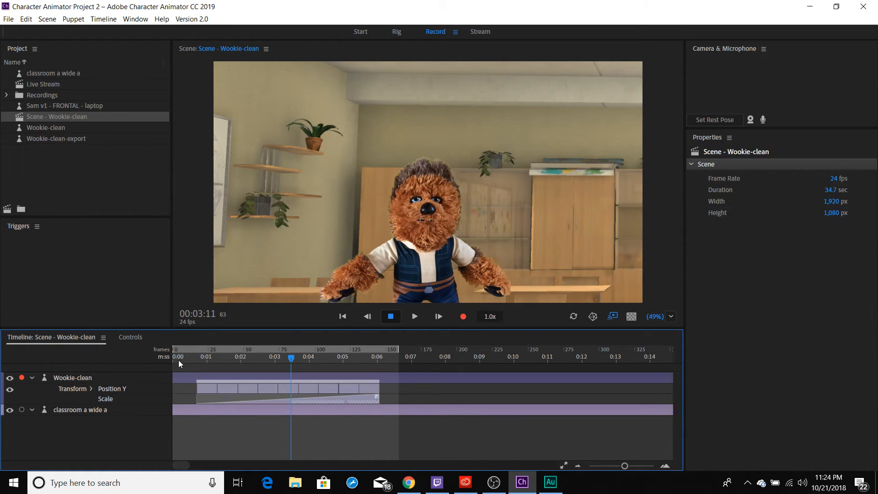
pyautogui.click(178, 360)
pyautogui.press('space')
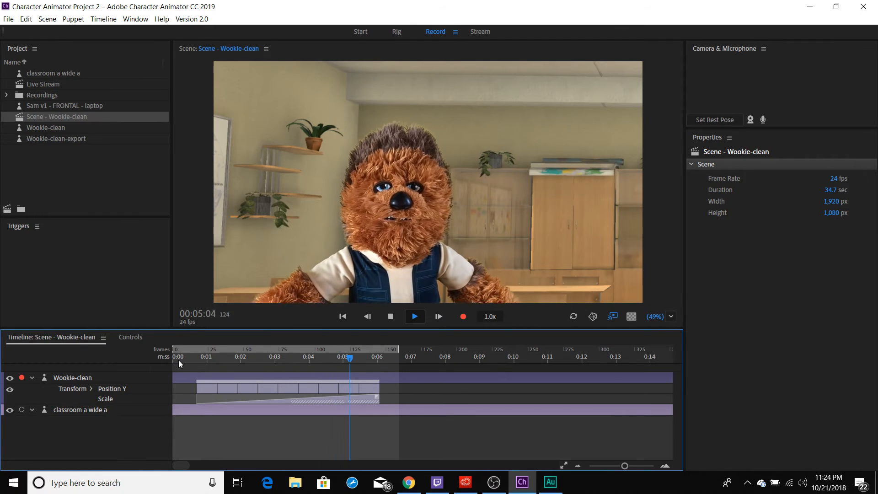
pyautogui.press('space')
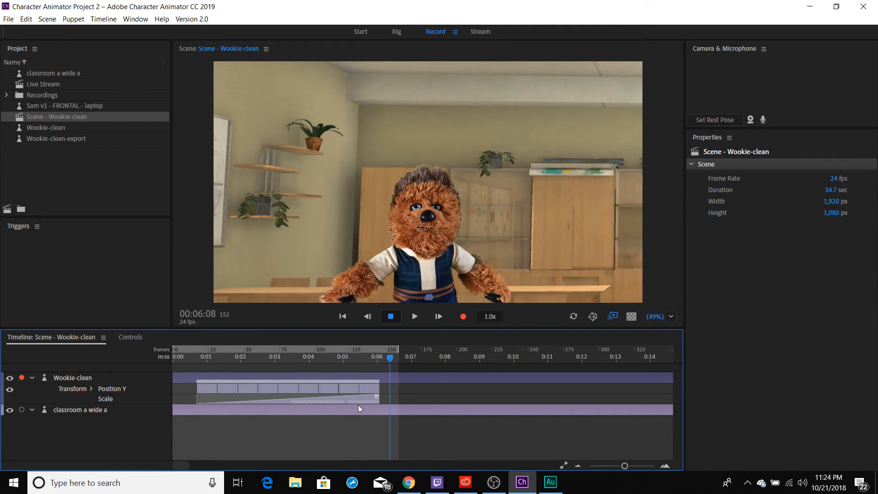
# Extend the Scale take past the last bounce to about frame 210 and return the playhead to frame 17.
pyautogui.moveTo(382, 402); pyautogui.dragTo(473, 399)
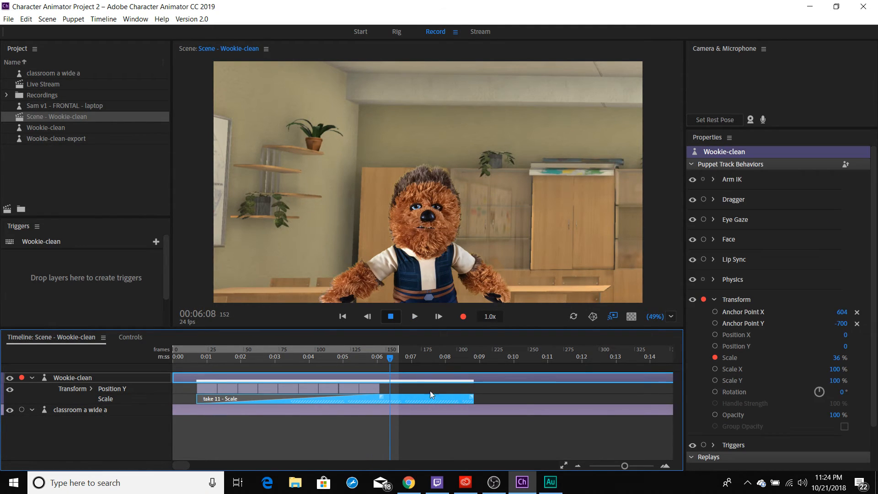
pyautogui.moveTo(390, 358)
pyautogui.mouseDown()
pyautogui.moveTo(183, 358)
pyautogui.moveTo(384, 360)
pyautogui.mouseUp()
pyautogui.moveTo(199, 360)
pyautogui.mouseDown()
pyautogui.moveTo(363, 357)
pyautogui.moveTo(205, 358)
pyautogui.mouseUp()
pyautogui.moveTo(196, 357); pyautogui.dragTo(197, 356)
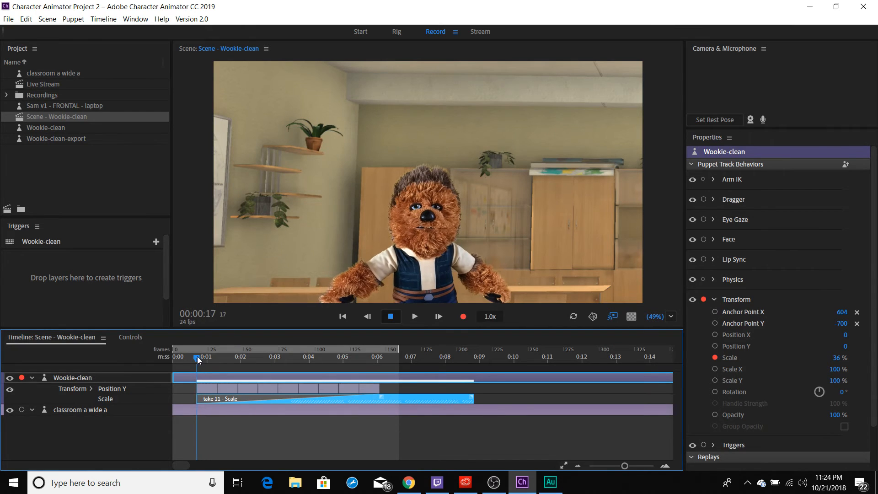
# Disarm Scale, arm Anchor Point X at 352 and Anchor Point Y at -466, and record a take from frame 17 to frame 37.
pyautogui.click(713, 358)
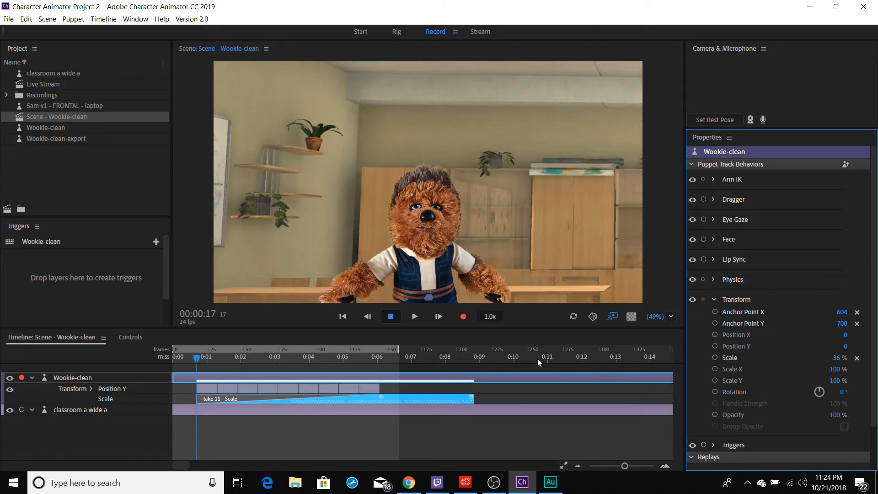
pyautogui.click(714, 312)
pyautogui.click(715, 323)
pyautogui.moveTo(843, 315); pyautogui.dragTo(693, 314)
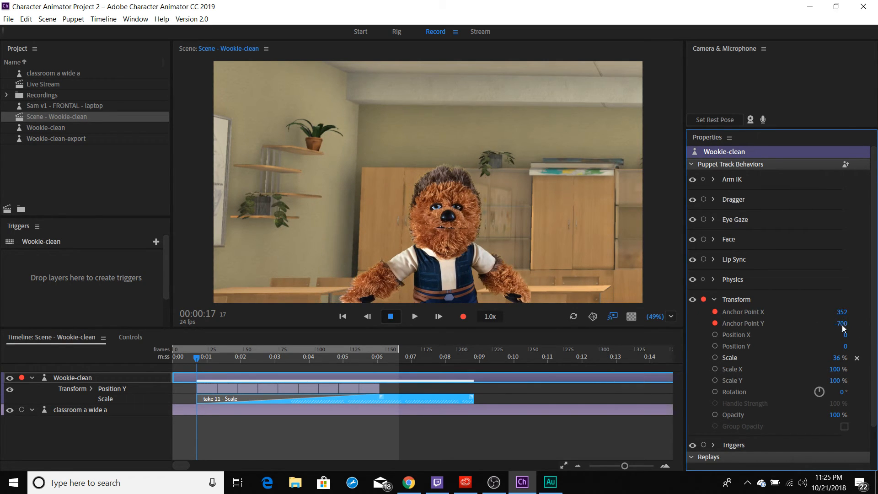
pyautogui.moveTo(843, 324); pyautogui.dragTo(872, 324)
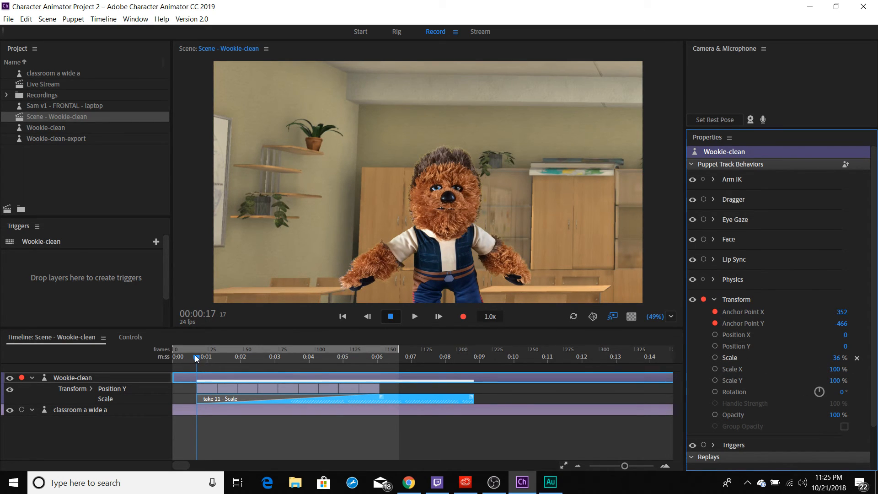
pyautogui.hotkey('ctrl', 'r')
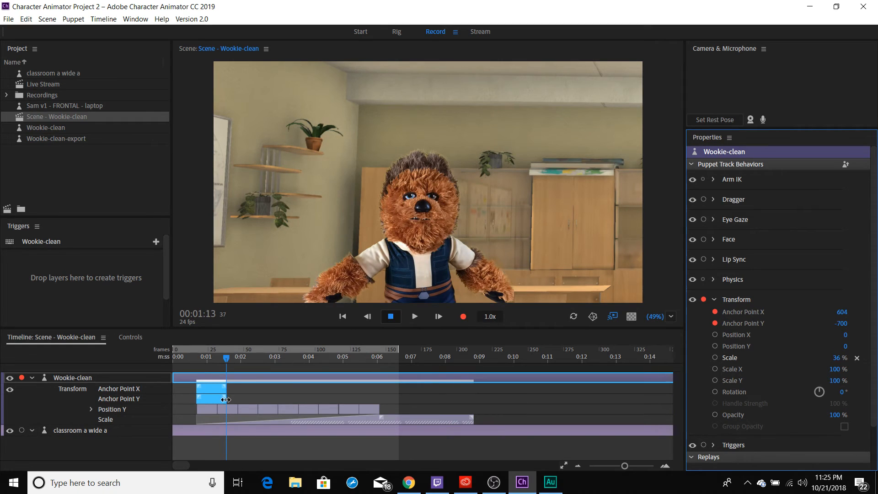
# Extend both Anchor Point takes to about frame 233 and blend them in up to the last bounce's end with No Easing.
pyautogui.moveTo(225, 397); pyautogui.dragTo(506, 399)
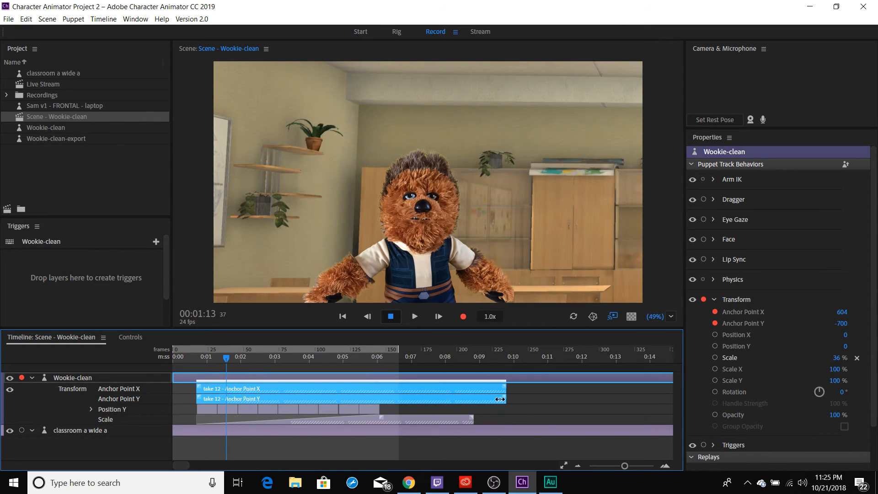
pyautogui.moveTo(199, 388); pyautogui.dragTo(376, 383)
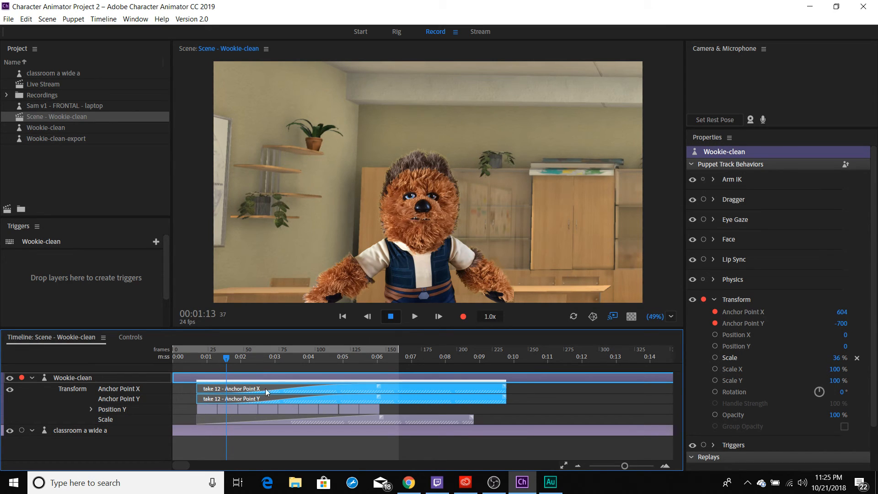
pyautogui.rightClick(346, 388)
pyautogui.moveTo(390, 406)
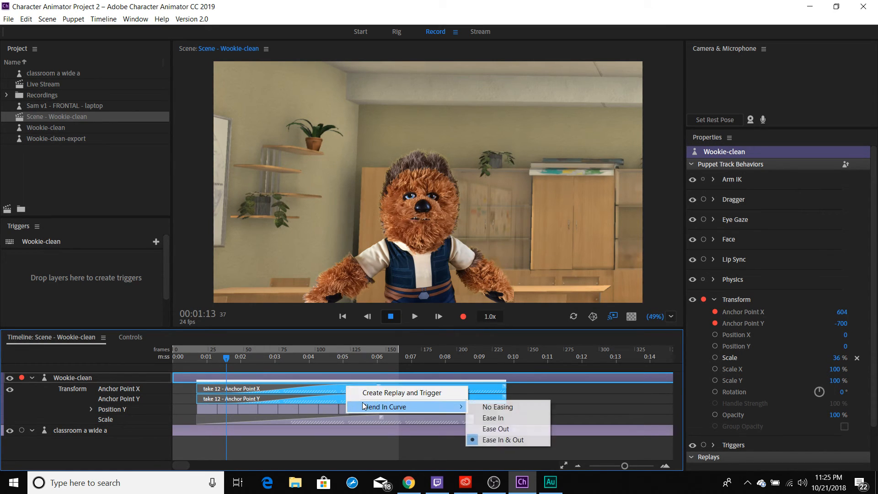
pyautogui.click(478, 408)
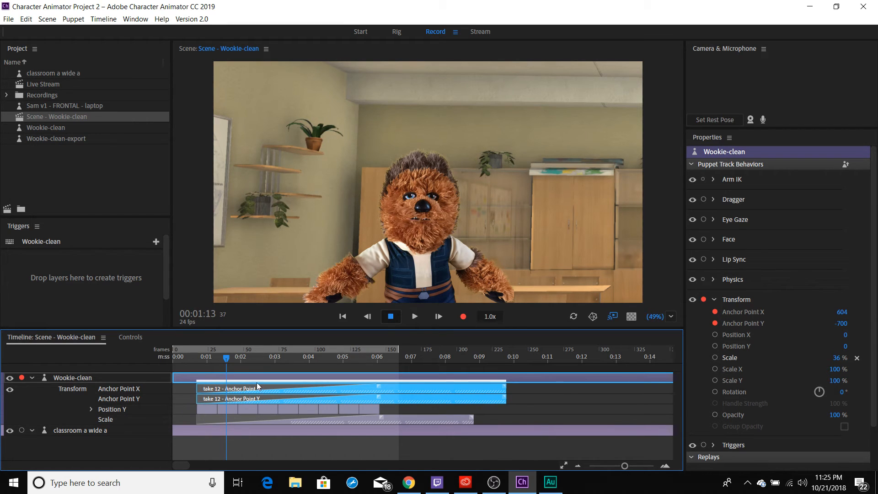
# Play the scene from its start to check the combined anchor point, scale and bounce animation.
pyautogui.moveTo(227, 360); pyautogui.dragTo(165, 358)
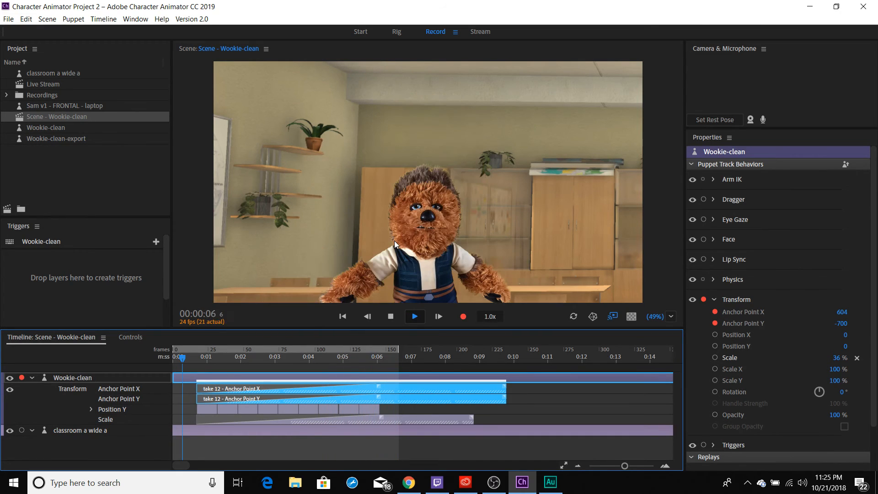
pyautogui.press('space')
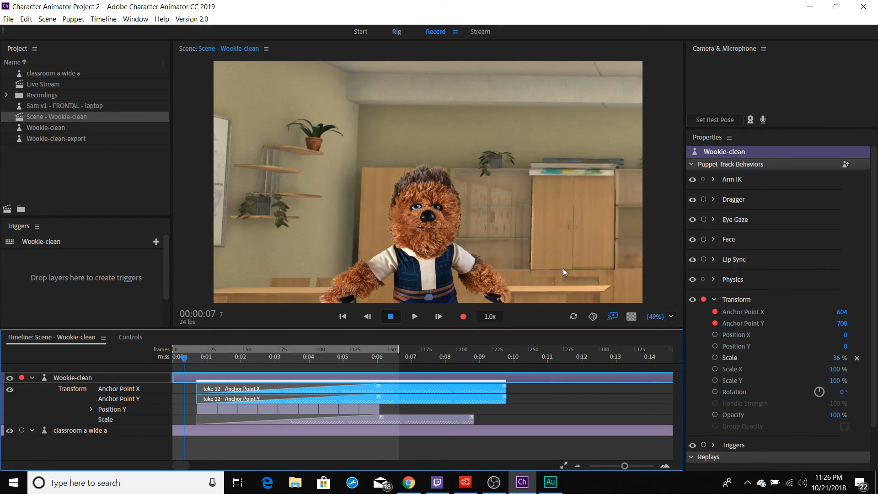
# Delete the Scale, Anchor Point X and Anchor Point Y takes from the Wookie-clean track.
pyautogui.click(240, 419)
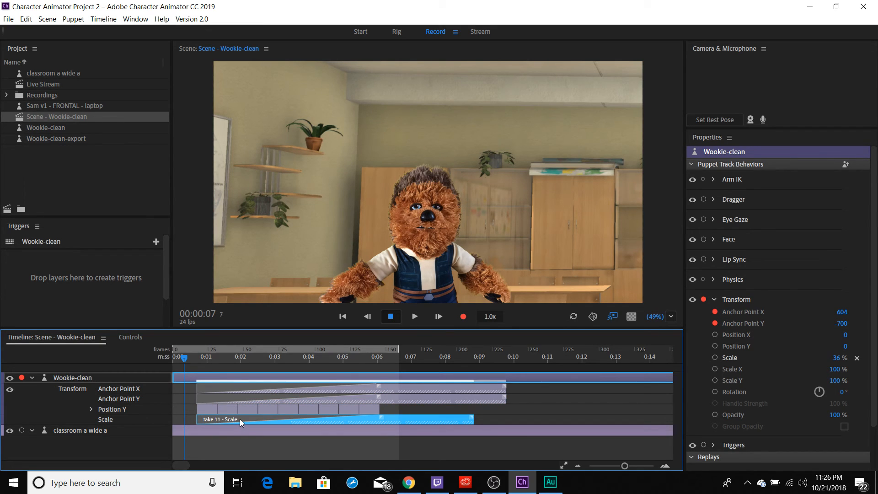
pyautogui.press('Delete')
pyautogui.click(287, 391)
pyautogui.press('Delete')
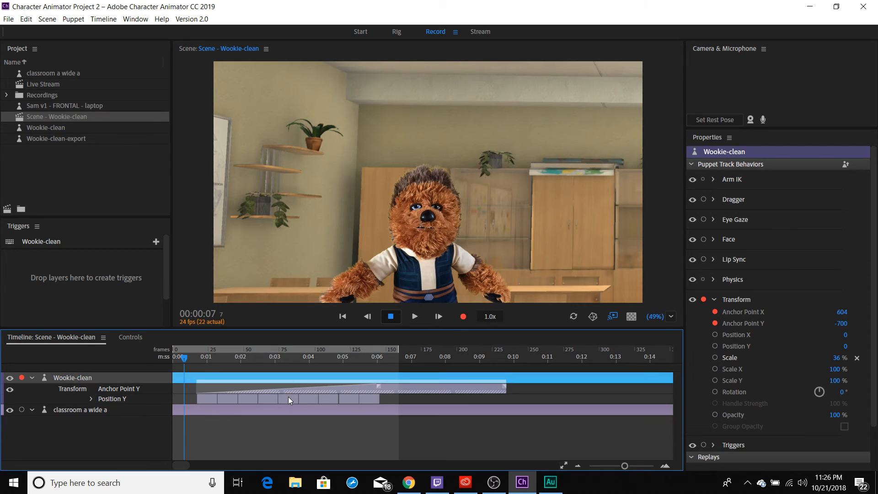
pyautogui.click(287, 389)
pyautogui.press('Delete')
# At frame 0, disarm Wookie-clean's anchor points and set its Anchor Point X to 278, Anchor Point Y to -565 and Scale to 61%.
pyautogui.moveTo(191, 361); pyautogui.dragTo(151, 358)
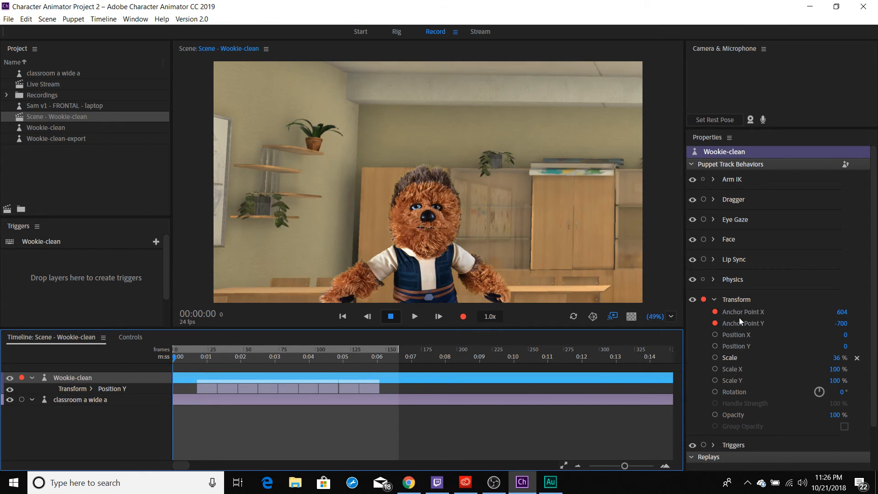
pyautogui.moveTo(840, 358); pyautogui.dragTo(654, 312)
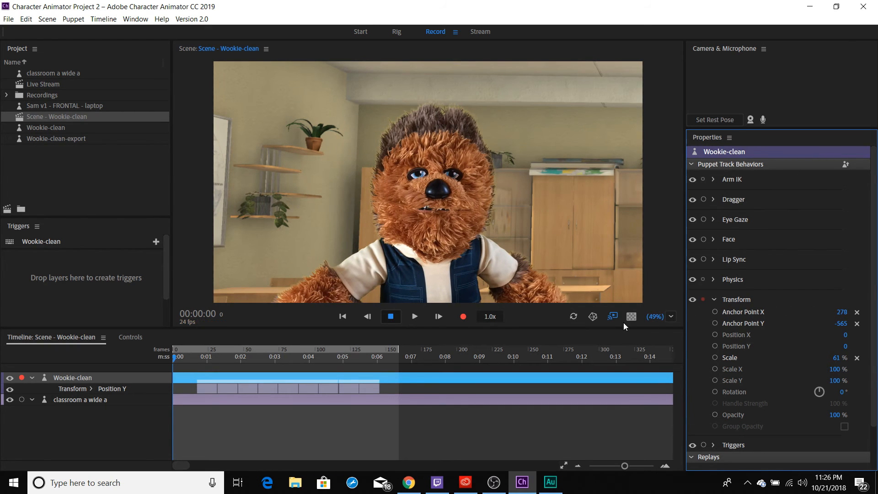
# Set the classroom a wide a background's Anchor Point X to -171, Anchor Point Y to 35 and Scale to 179%.
pyautogui.click(70, 401)
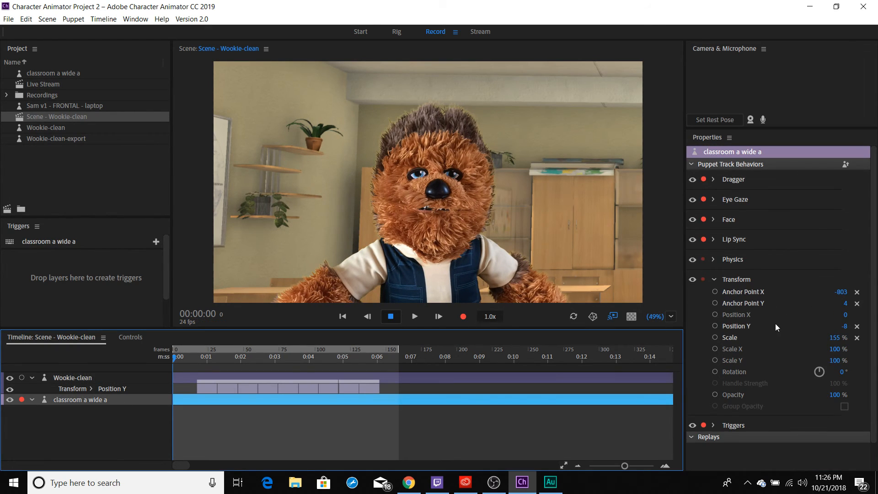
pyautogui.moveTo(841, 291); pyautogui.dragTo(877, 291)
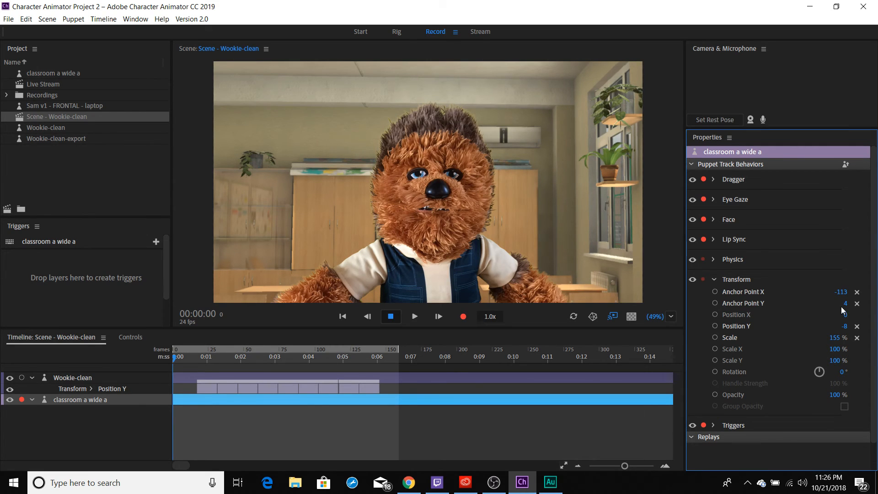
pyautogui.moveTo(842, 308); pyautogui.dragTo(767, 297)
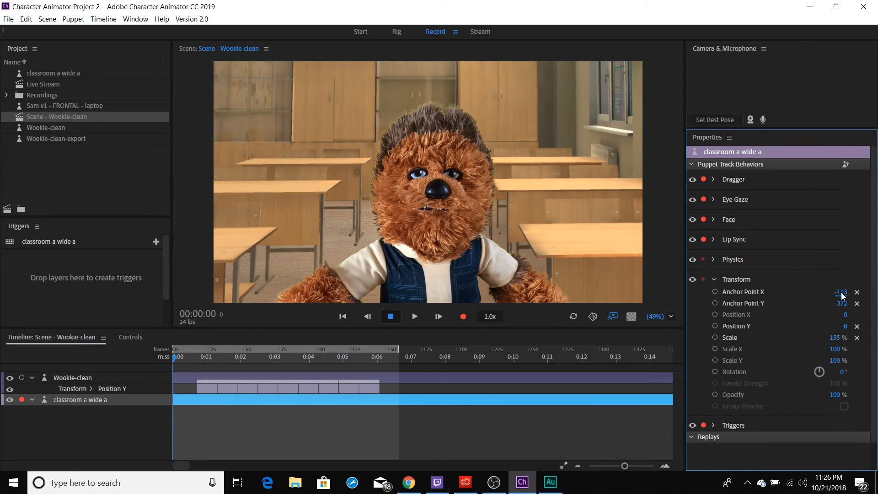
pyautogui.moveTo(842, 296); pyautogui.dragTo(697, 354)
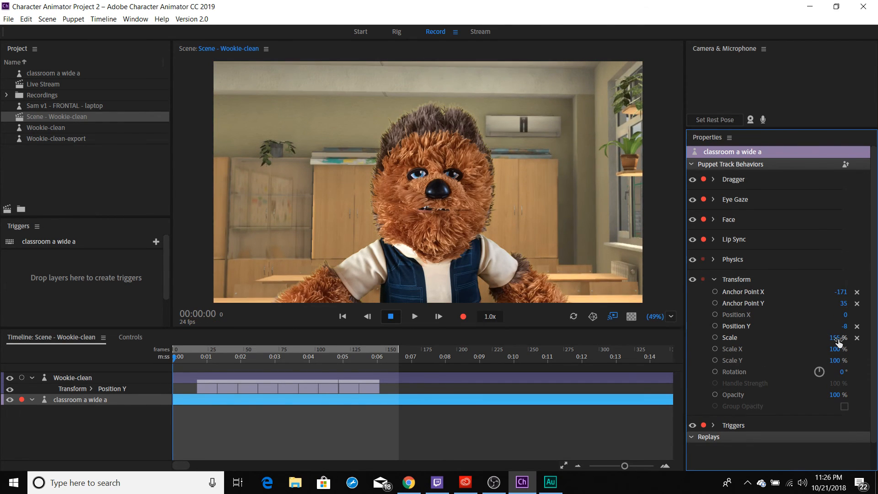
pyautogui.moveTo(838, 342); pyautogui.dragTo(848, 337)
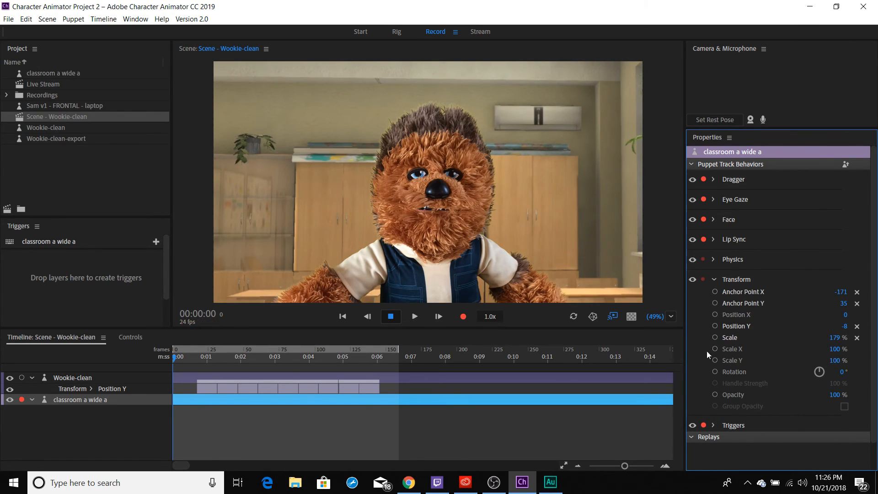
# Arm the background's Scale, set it to 91%, and record a take from frame 17 to frame 46.
pyautogui.click(197, 358)
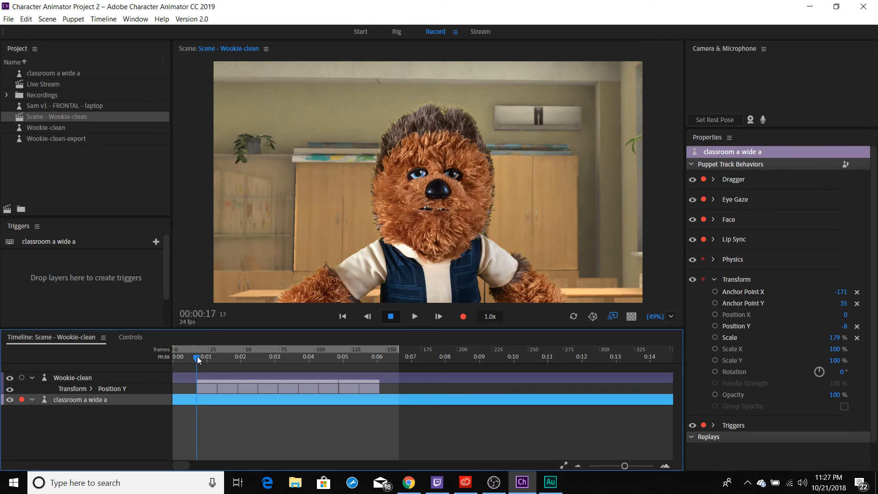
pyautogui.click(713, 338)
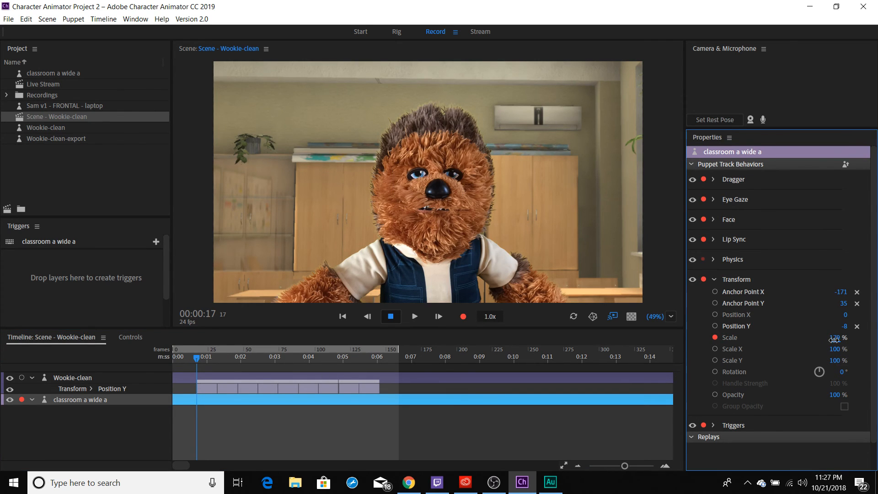
pyautogui.moveTo(828, 340); pyautogui.dragTo(782, 341)
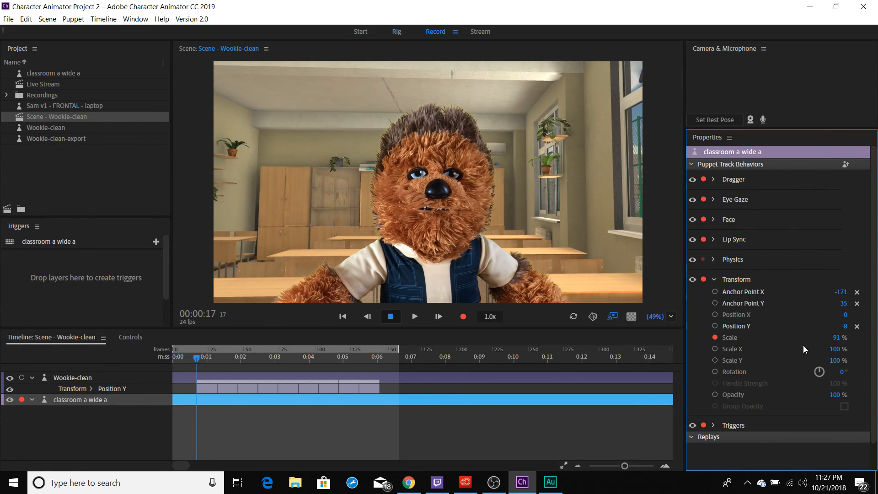
pyautogui.hotkey('ctrl', 'r')
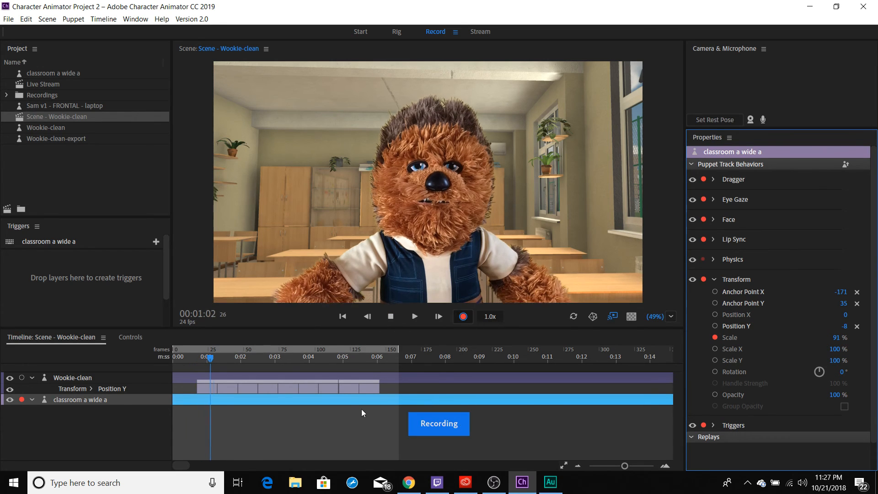
pyautogui.press('space')
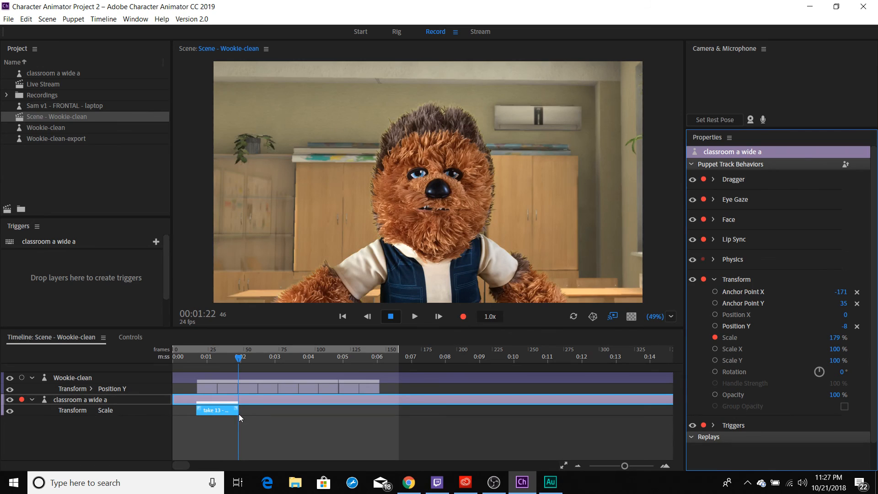
# Extend the background's Scale take to about frame 250 and blend it in up to the last bounce's end with No Easing.
pyautogui.moveTo(239, 414); pyautogui.dragTo(532, 410)
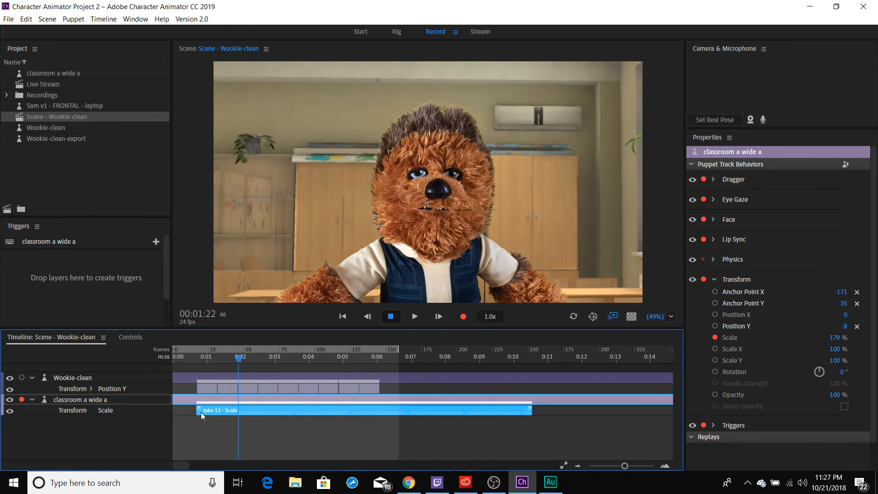
pyautogui.moveTo(200, 411); pyautogui.dragTo(379, 405)
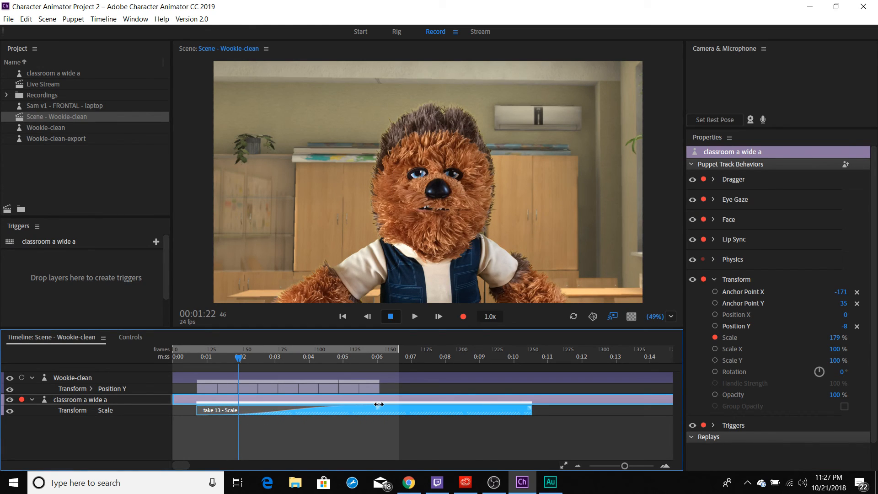
pyautogui.rightClick(263, 408)
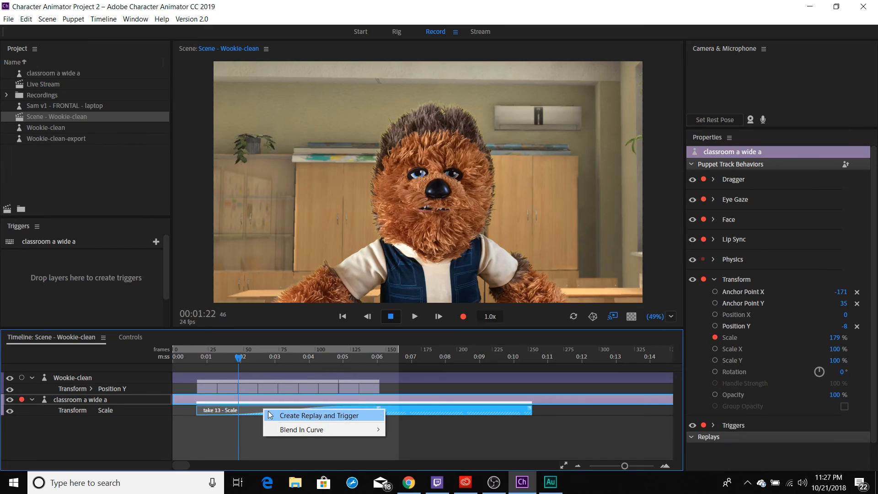
pyautogui.moveTo(301, 430)
pyautogui.click(404, 429)
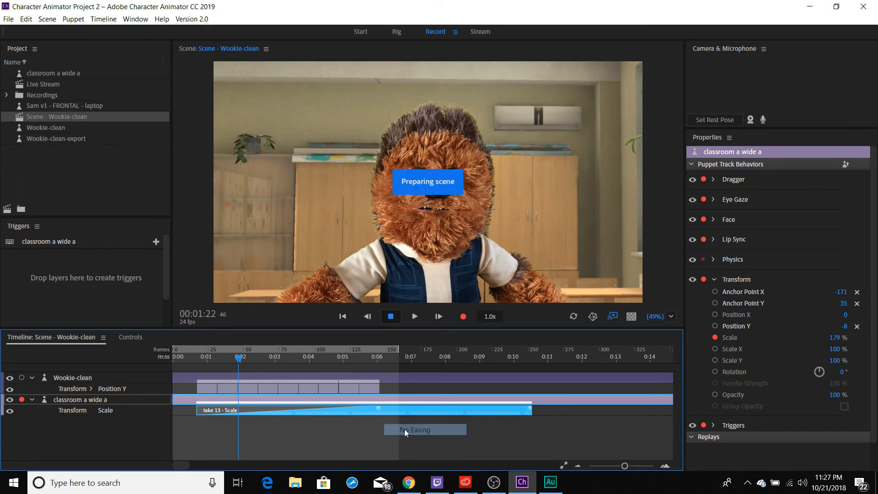
# Play the scene from its start to check the background scaling, expand Wookie-clean's Position Y takes, and stop playback.
pyautogui.click(175, 363)
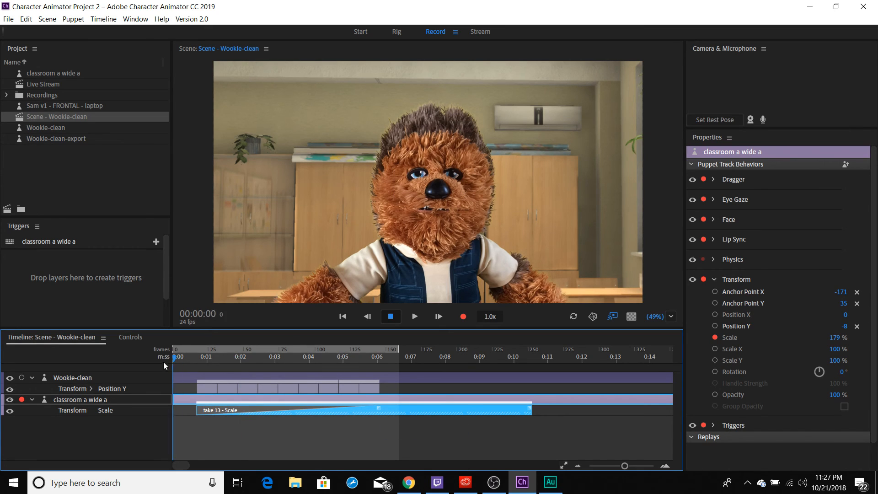
pyautogui.press('space')
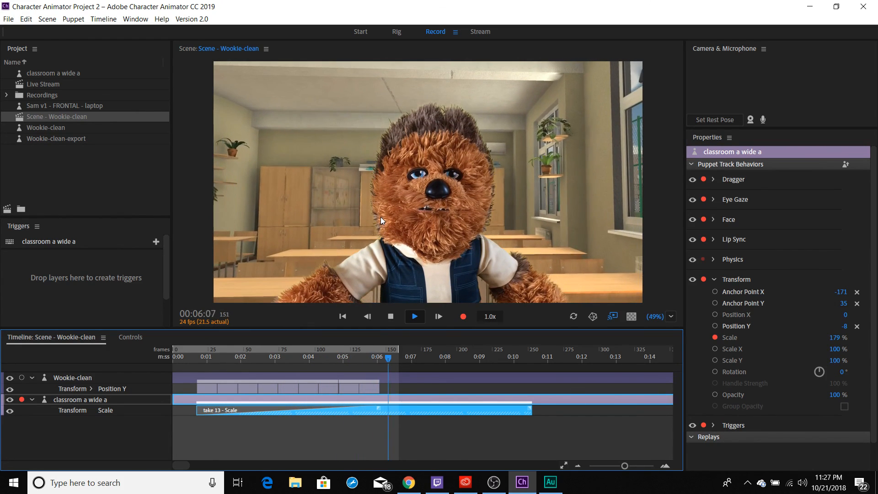
pyautogui.click(91, 389)
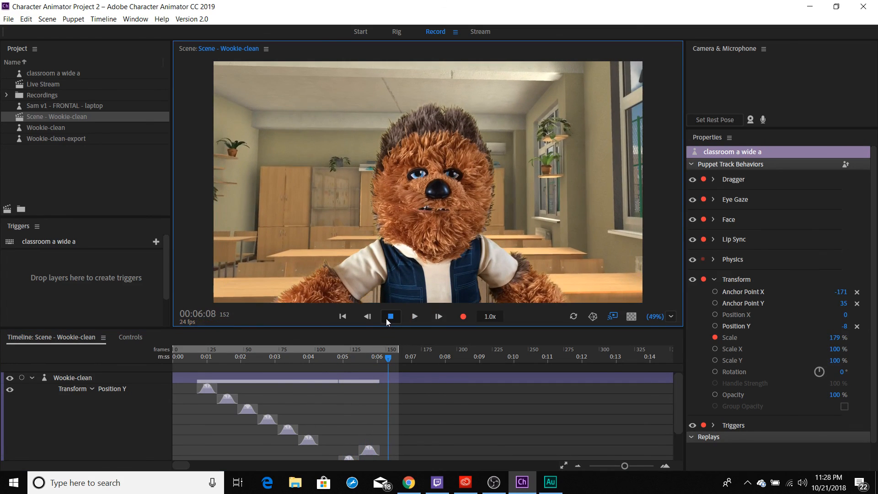
pyautogui.click(387, 318)
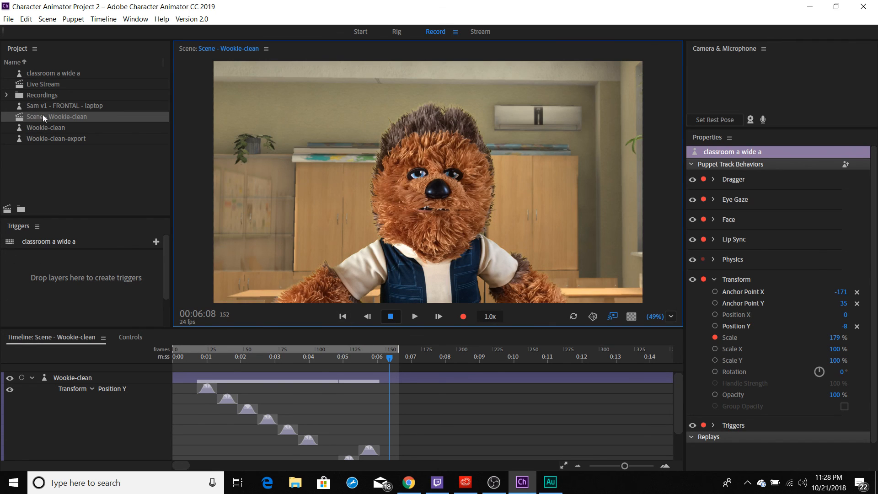
# Open the Live Stream scene.
pyautogui.doubleClick(56, 81)
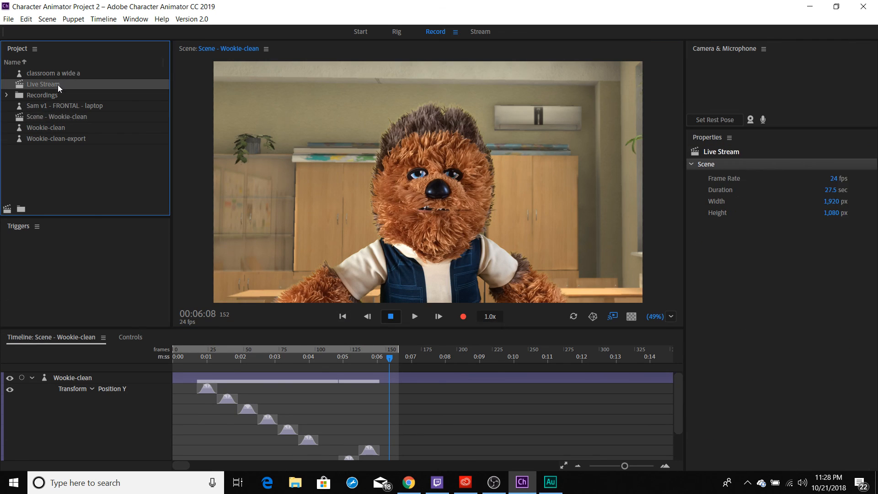